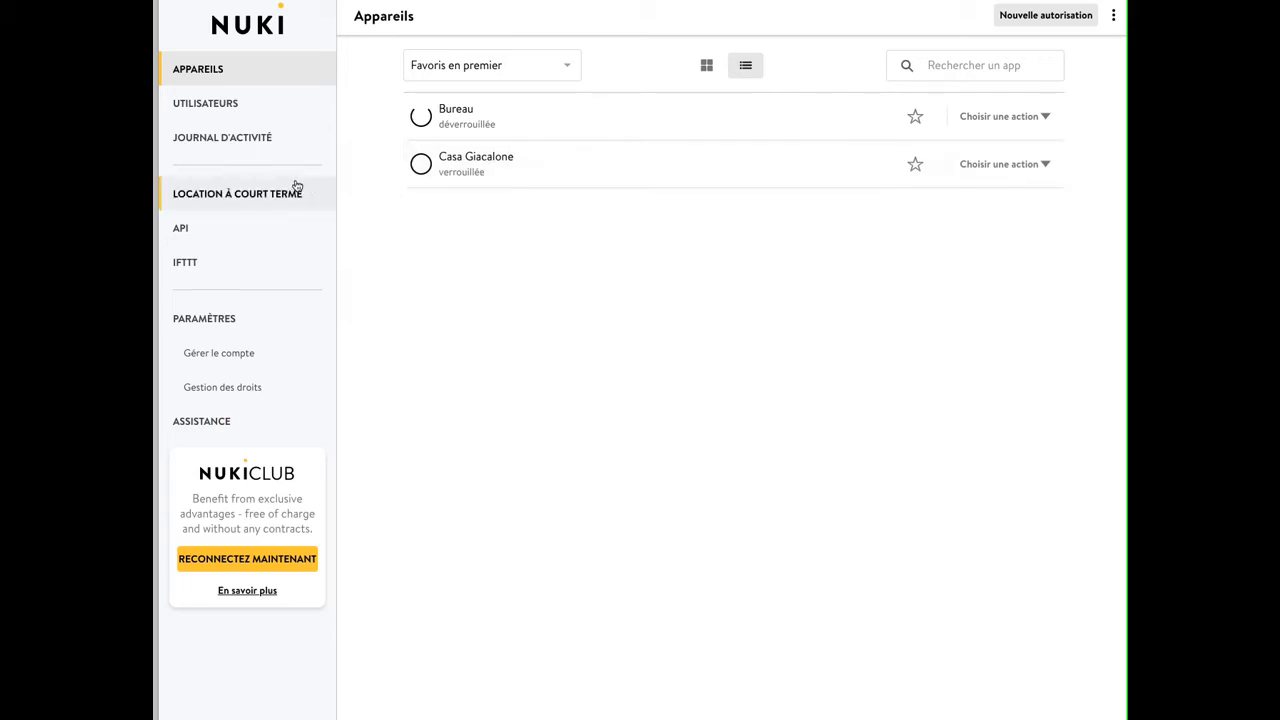
- Link Smoobu as a short-term rental integrator and authorize Nuki to access its reservation information
{"action": "left_click", "coordinate": [230, 200]}
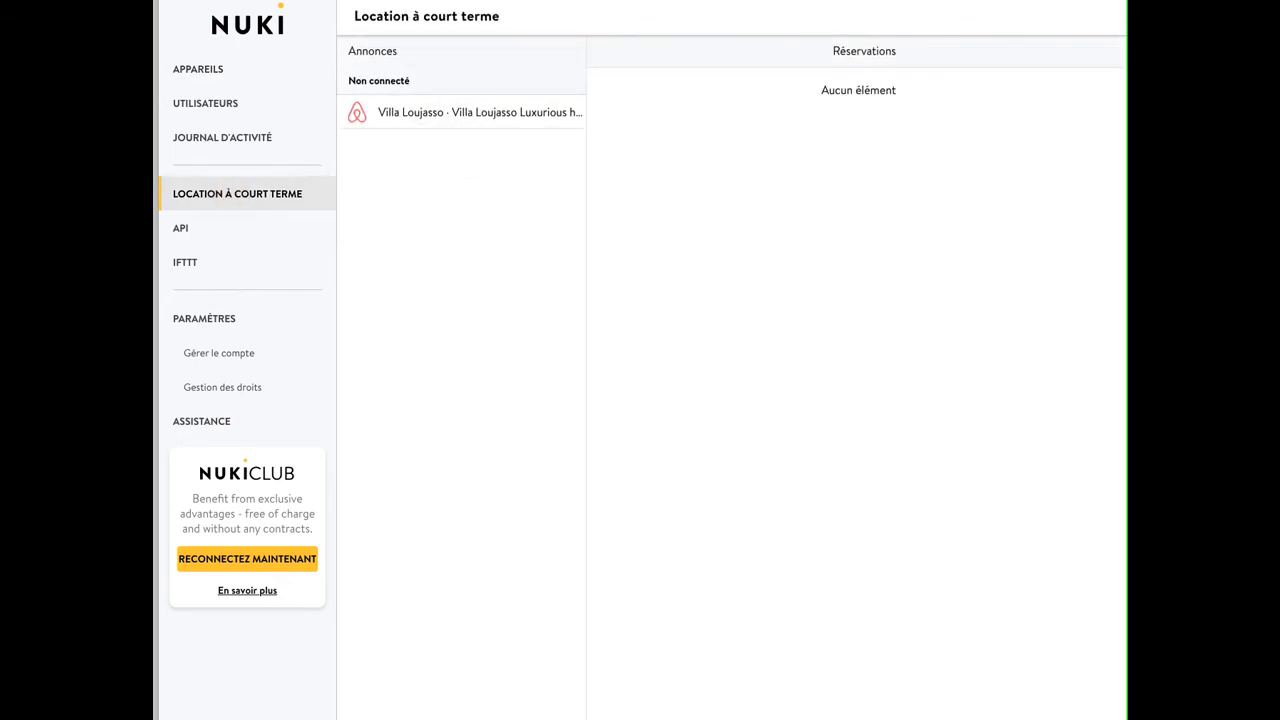
{"action": "left_click_drag", "start_coordinate": [1127, 719], "coordinate": [1125, 716]}
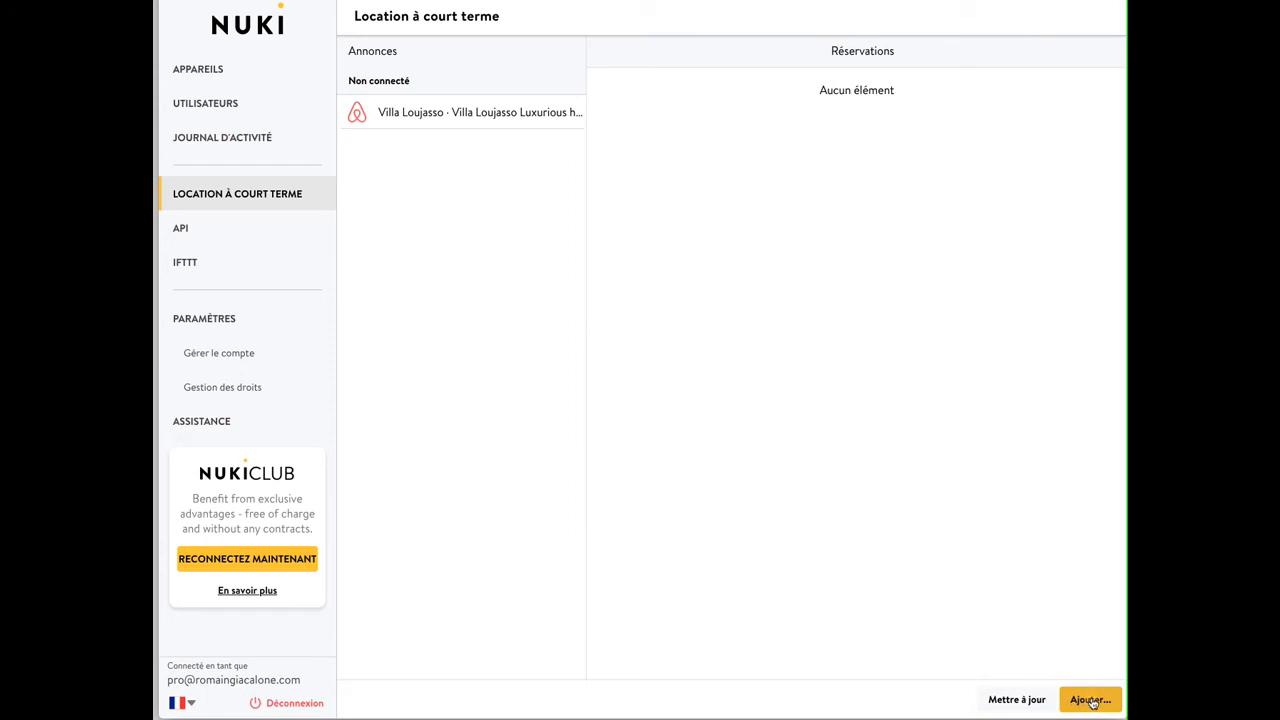
{"action": "left_click", "coordinate": [1093, 699]}
{"action": "left_click", "coordinate": [822, 398]}
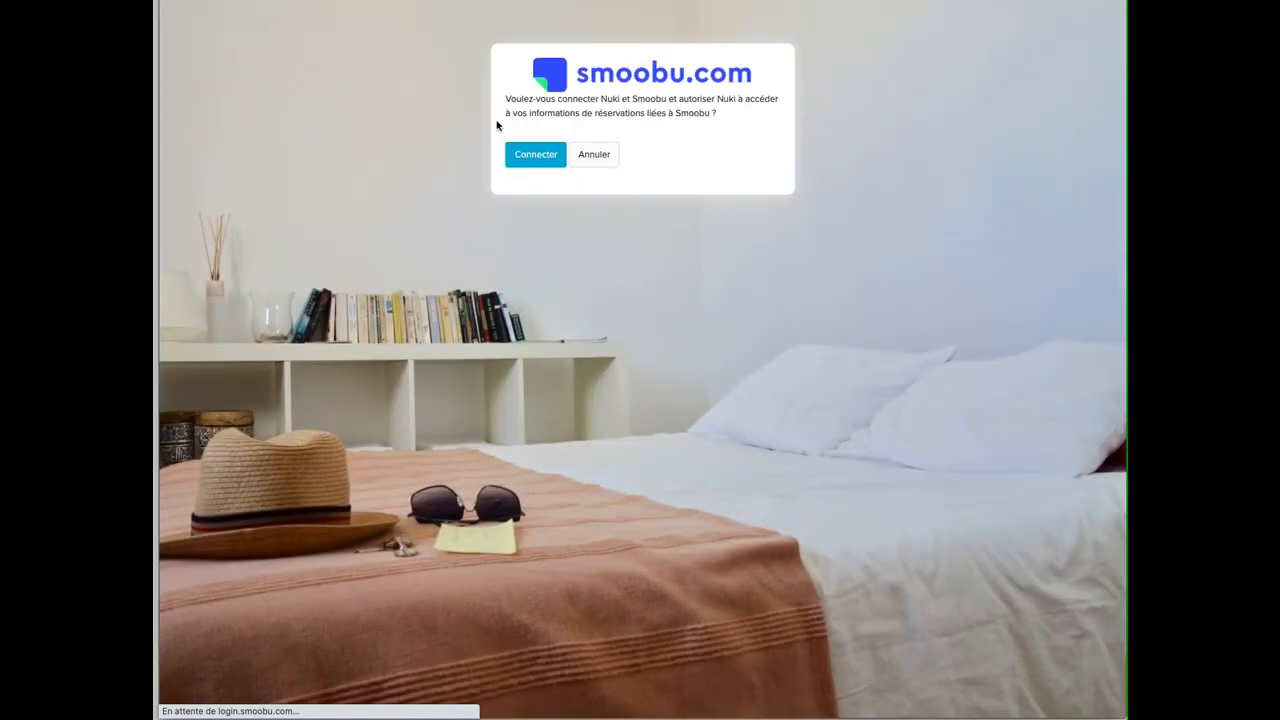
{"action": "left_click", "coordinate": [538, 160]}
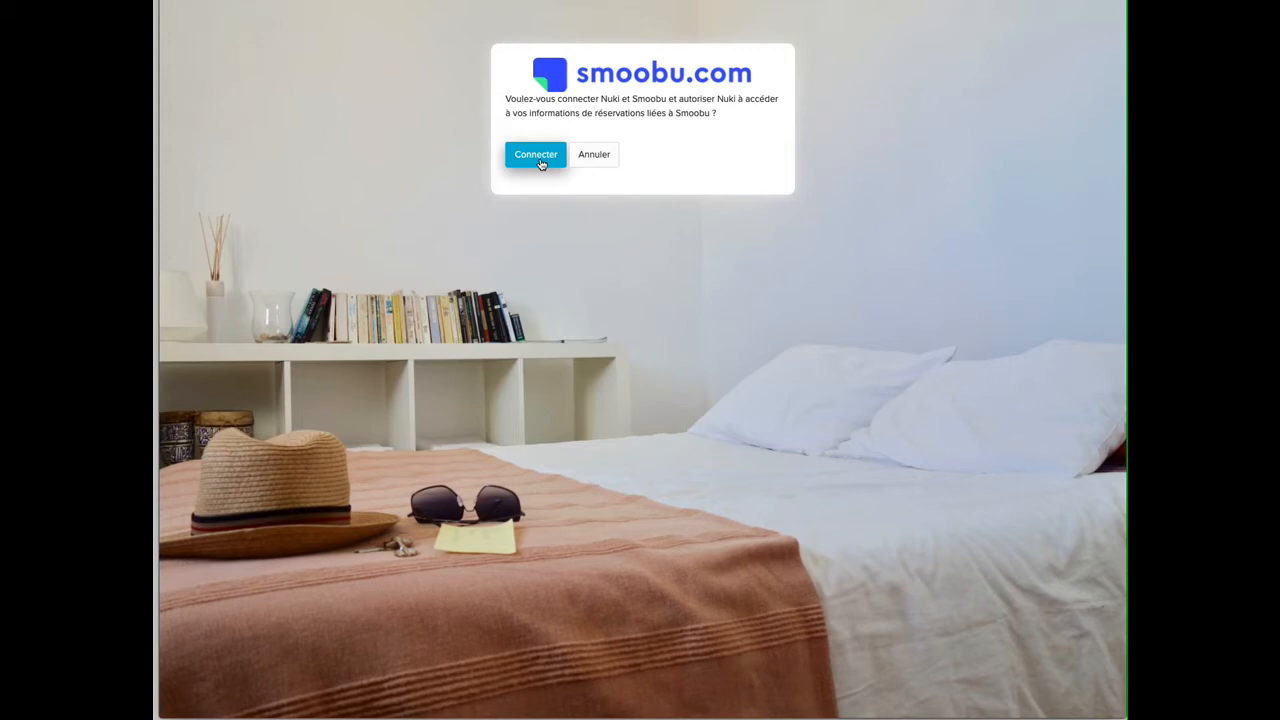
{"action": "left_click", "coordinate": [538, 160]}
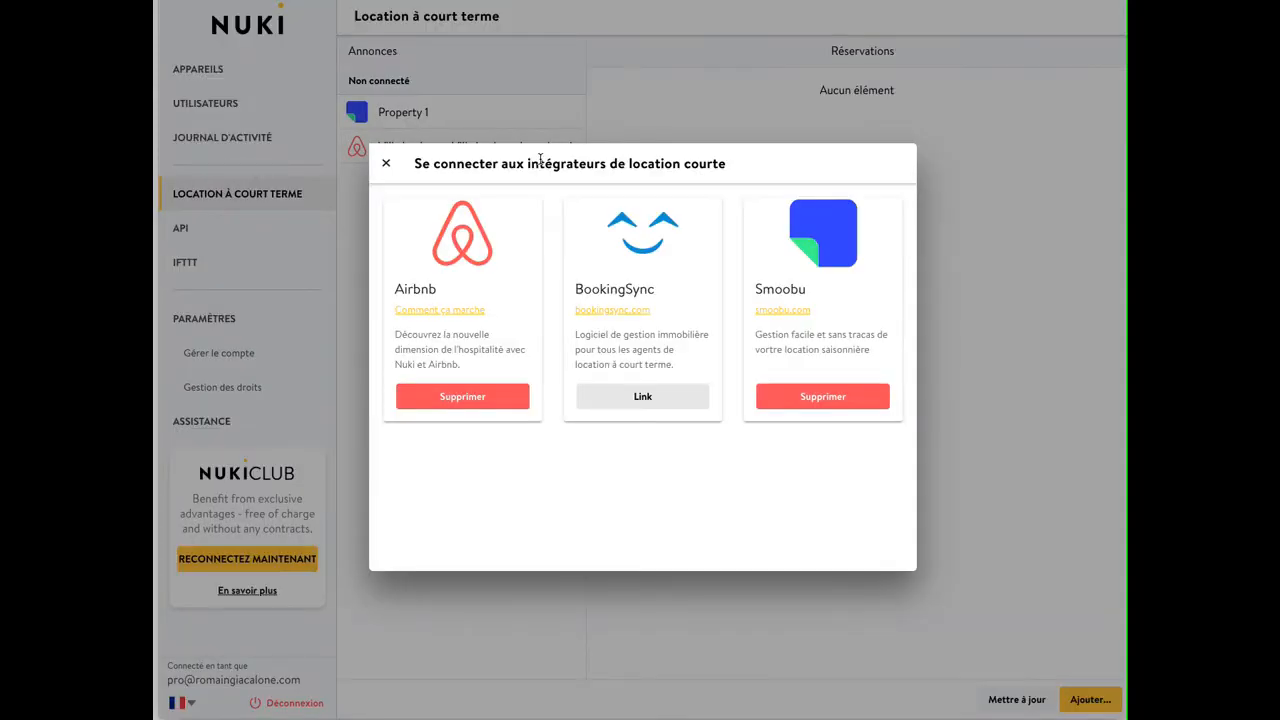
{"action": "left_click", "coordinate": [386, 164]}
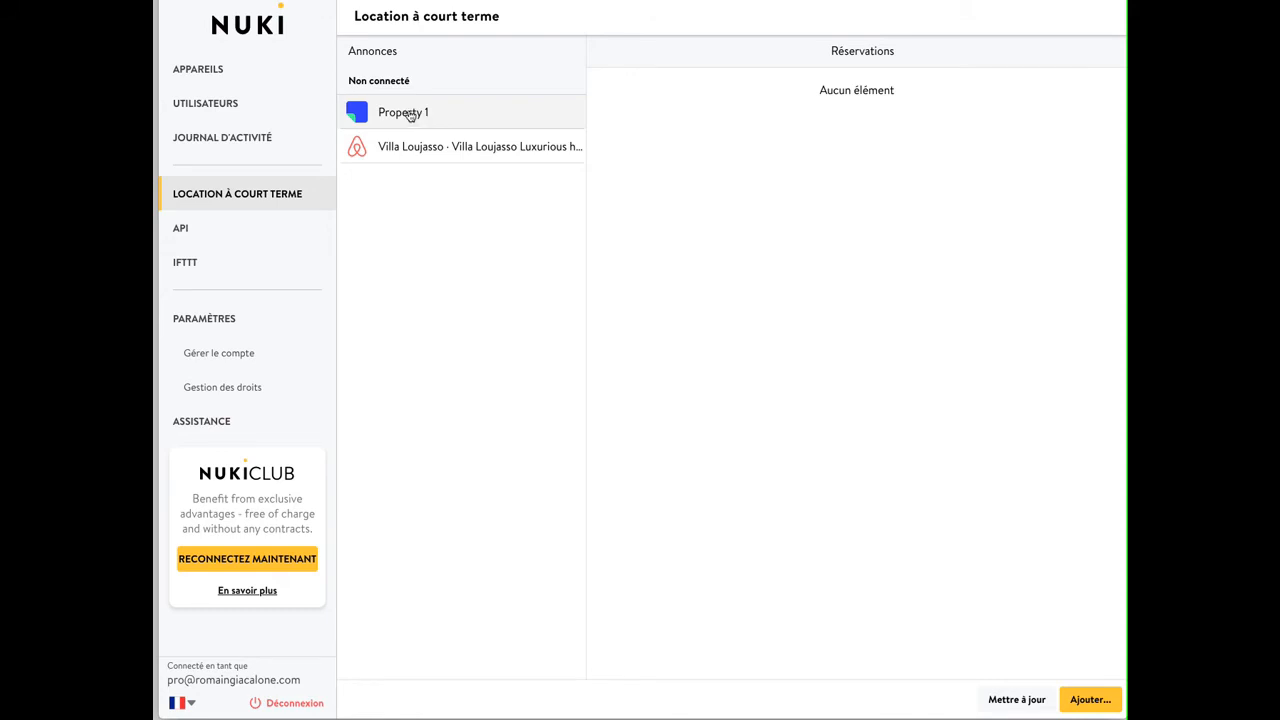
- Assign the Bureau device to the unconnected Smoobu listing Property 1
{"action": "left_click_drag", "start_coordinate": [350, 81], "coordinate": [412, 86]}
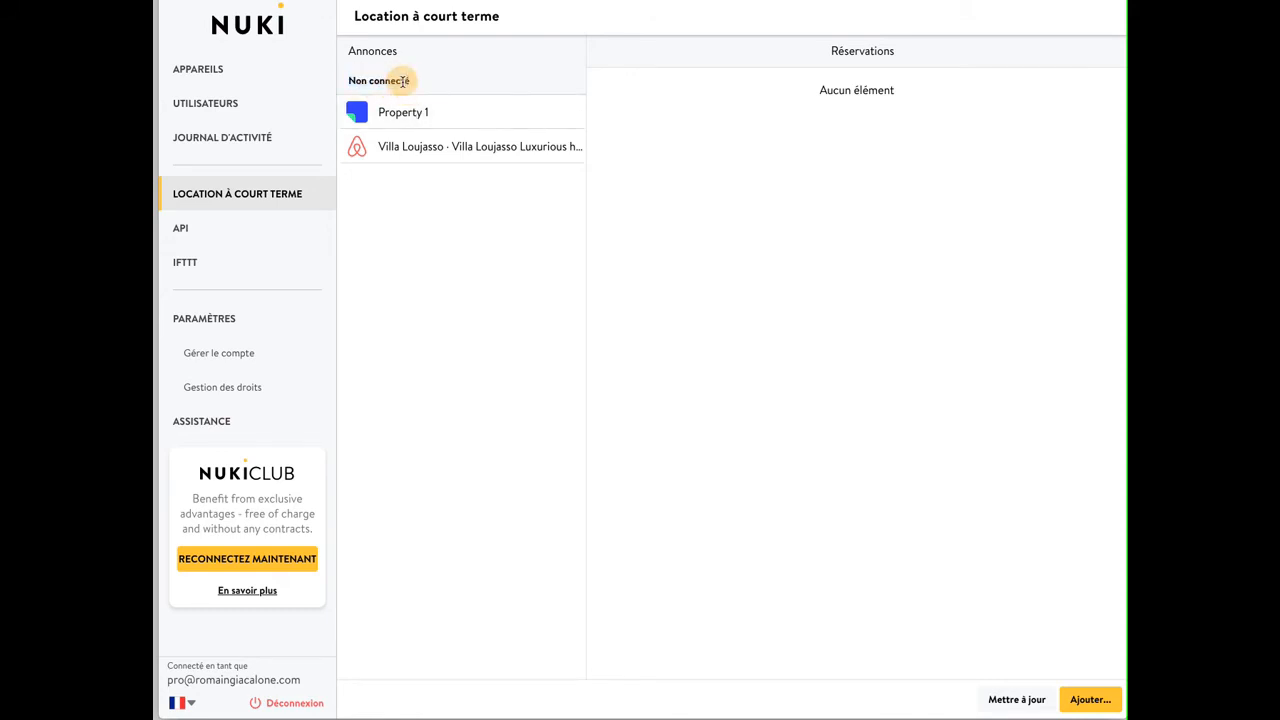
{"action": "left_click", "coordinate": [414, 116]}
{"action": "left_click", "coordinate": [576, 232]}
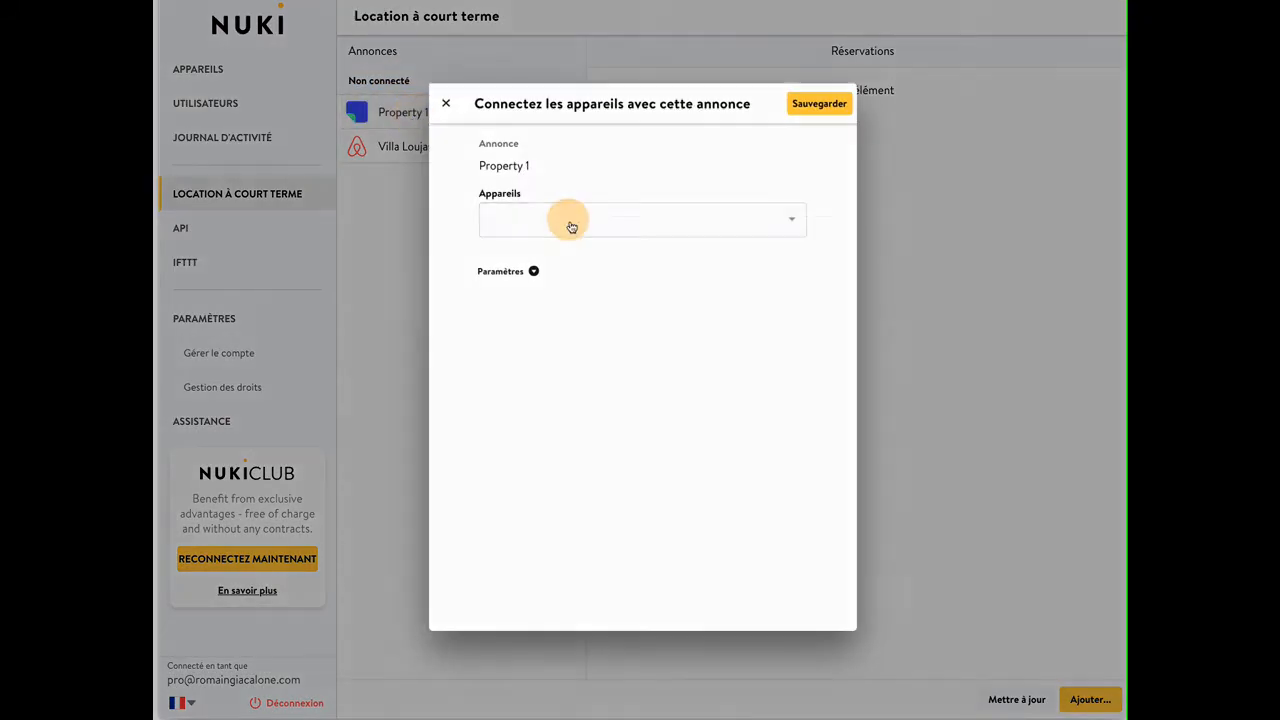
{"action": "left_click", "coordinate": [499, 204]}
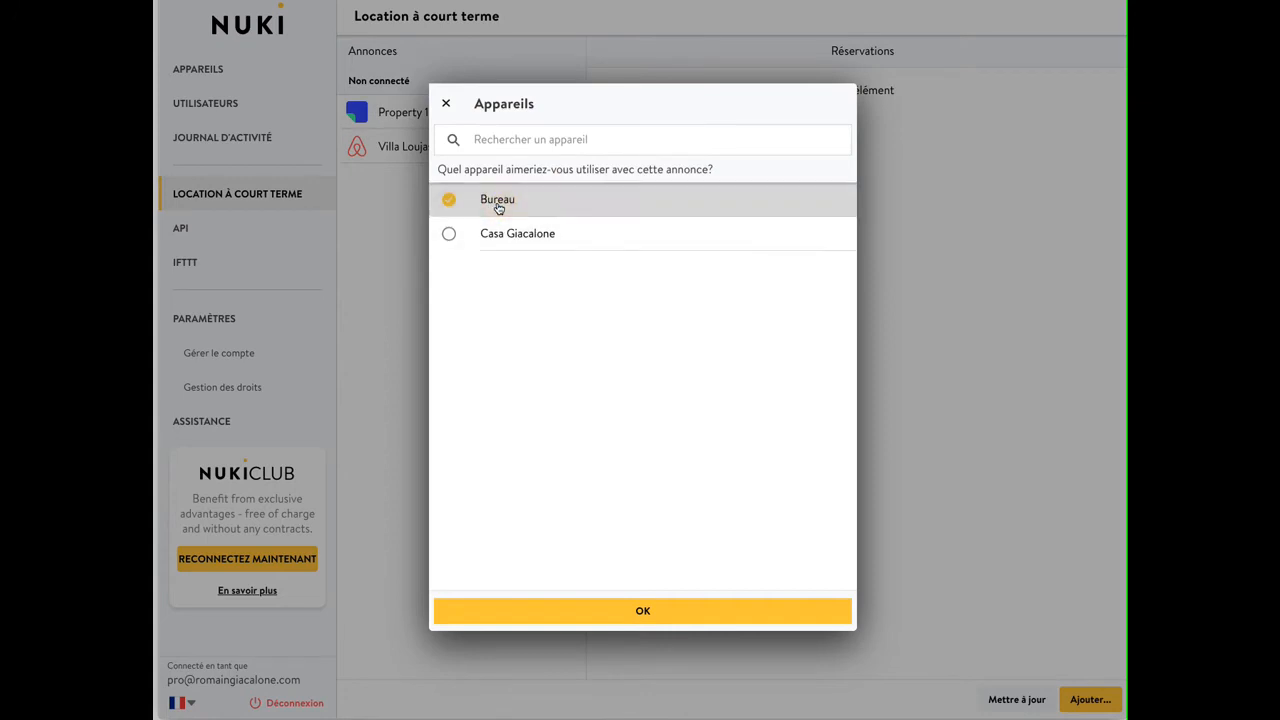
{"action": "left_click", "coordinate": [645, 611]}
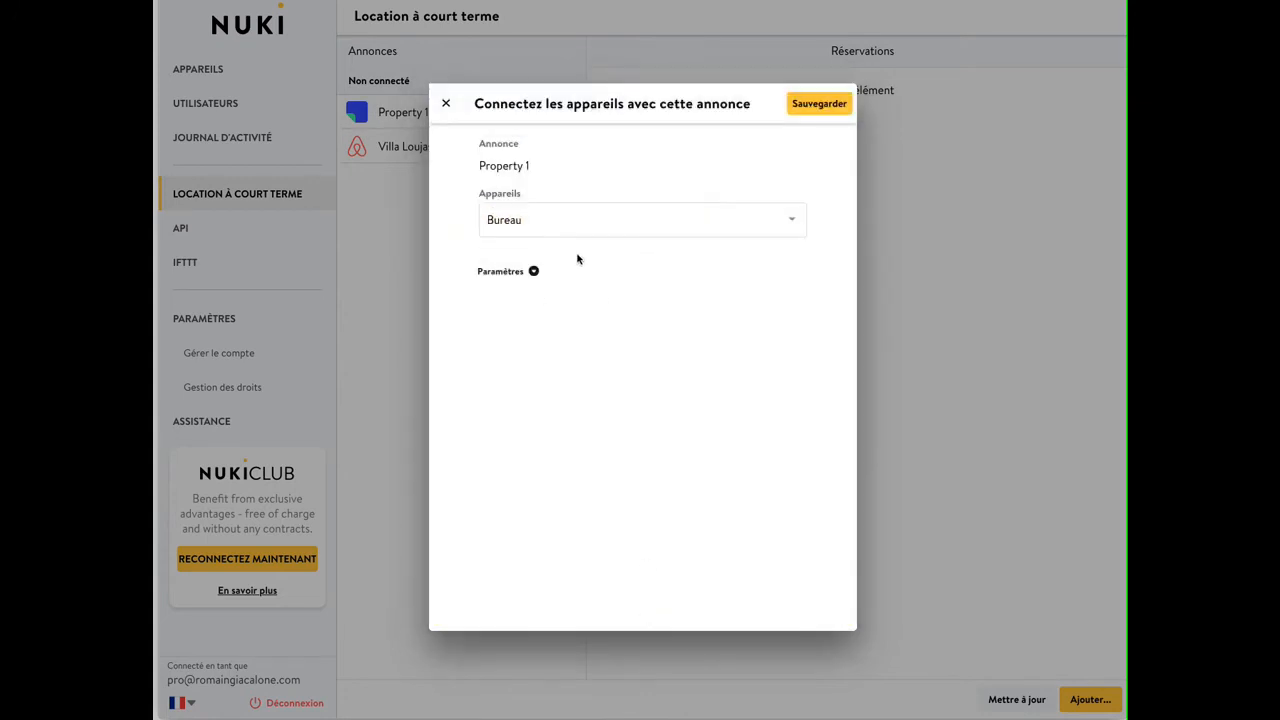
- Expand the listing's additional settings and confirm 3 jours as the invitation sending date
{"action": "left_click", "coordinate": [508, 273]}
{"action": "scroll", "coordinate": [593, 368], "scroll_direction": "down", "scroll_amount": 1}
{"action": "scroll", "coordinate": [590, 364], "scroll_direction": "down", "scroll_amount": 1}
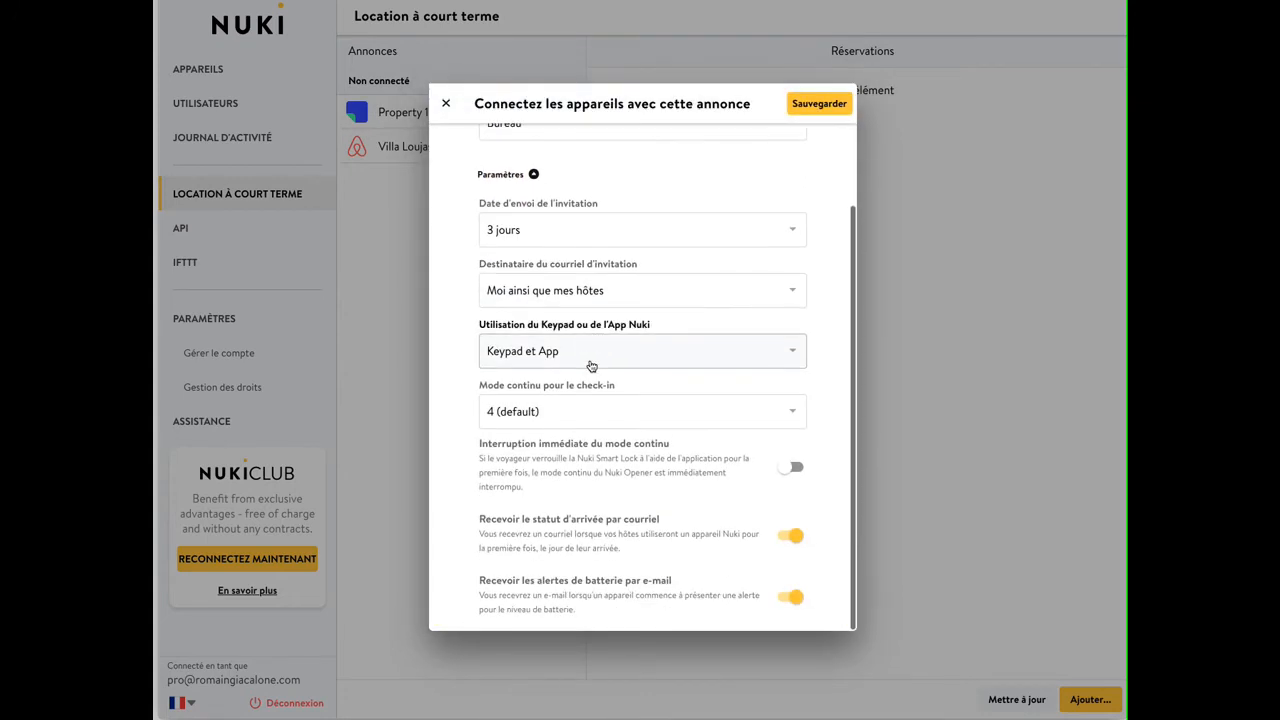
{"action": "scroll", "coordinate": [588, 340], "scroll_direction": "up", "scroll_amount": 2}
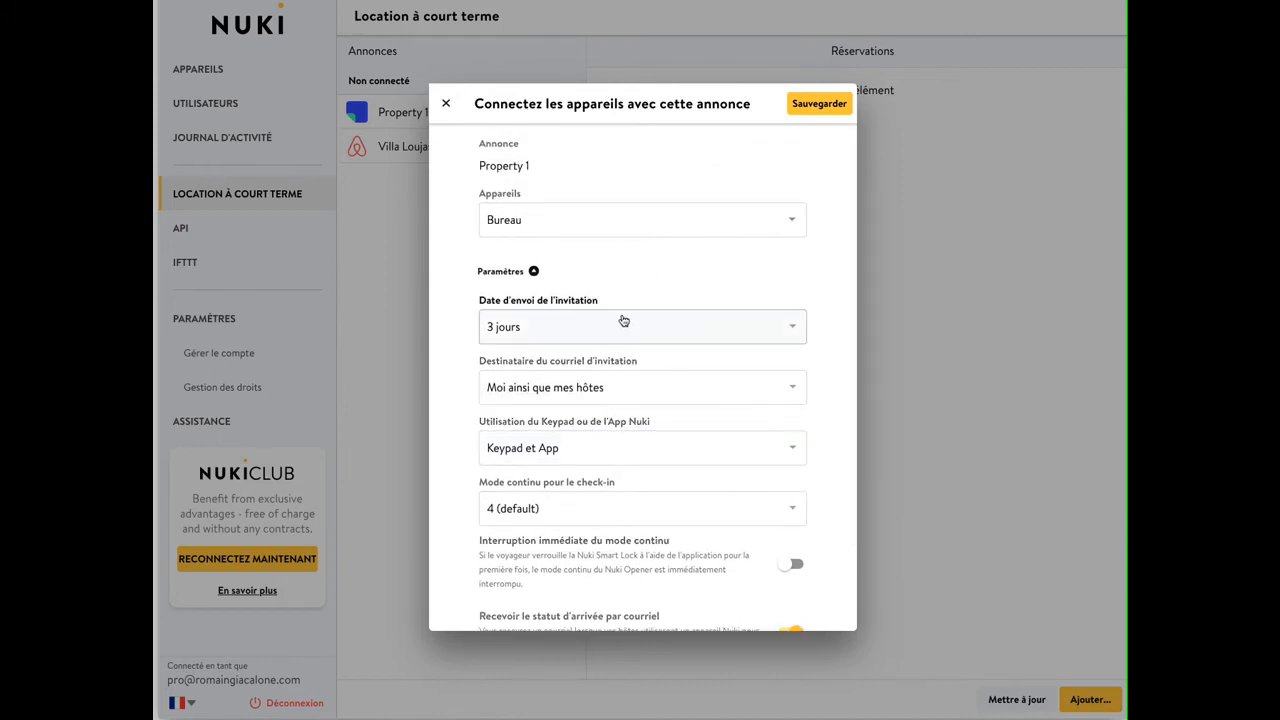
{"action": "left_click", "coordinate": [541, 328]}
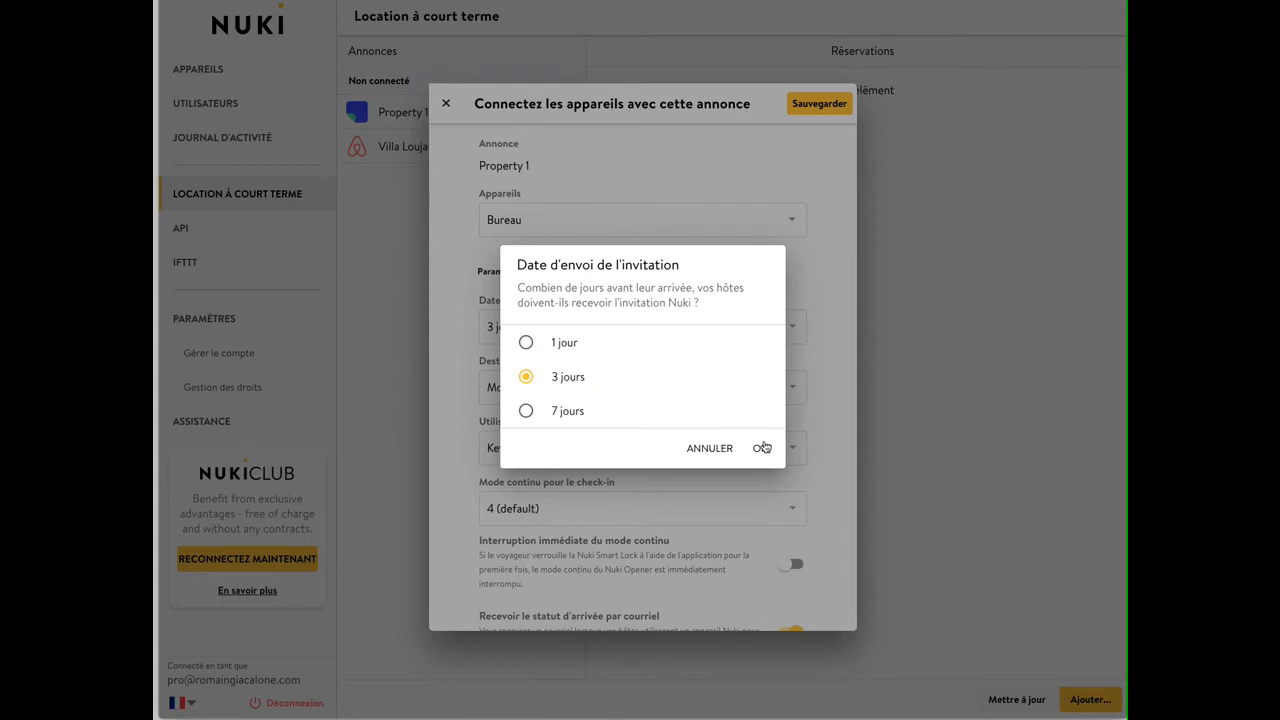
{"action": "left_click", "coordinate": [760, 448]}
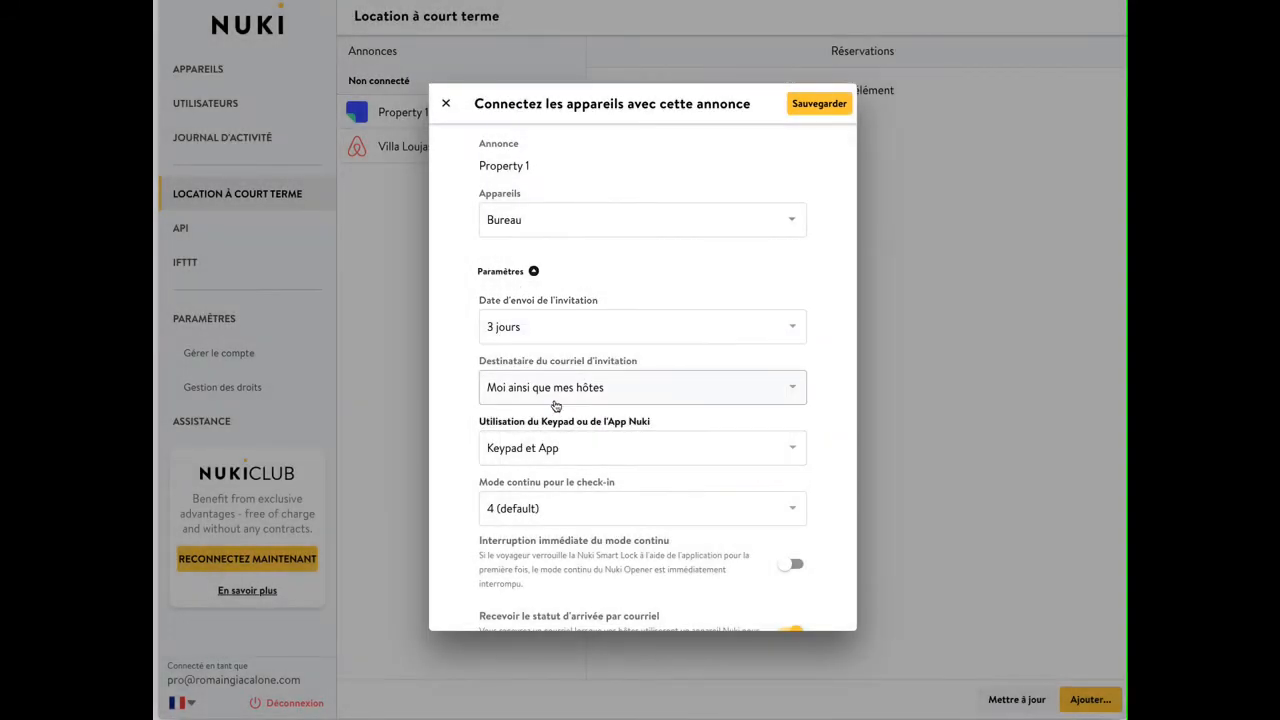
- Set the invitation e-mail recipient to "Seulement moi"
{"action": "left_click", "coordinate": [566, 389]}
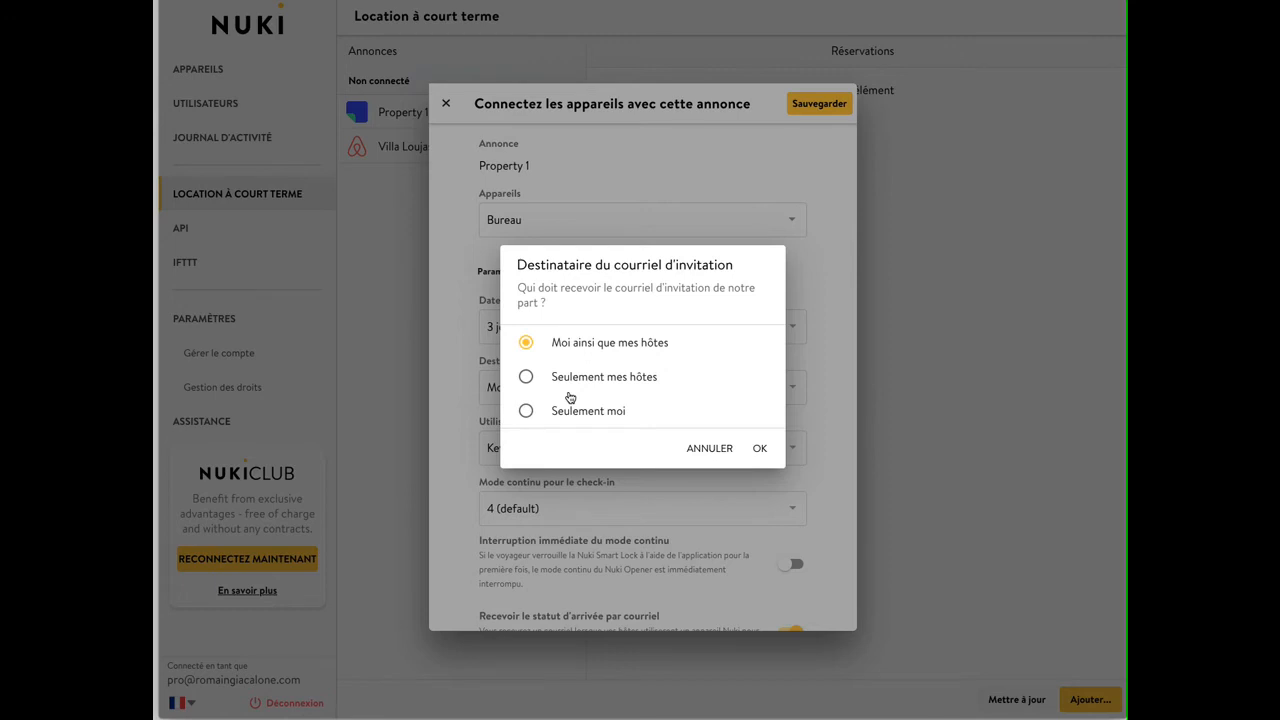
{"action": "left_click", "coordinate": [597, 419]}
{"action": "left_click", "coordinate": [760, 449]}
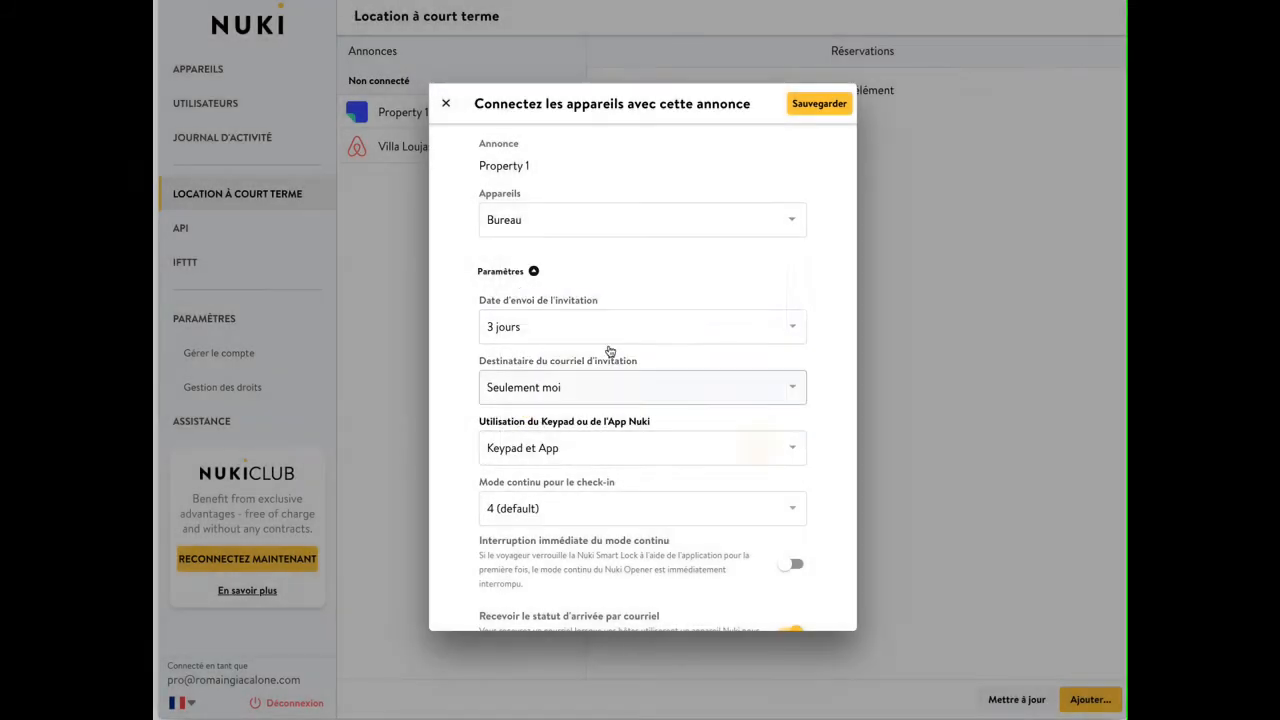
{"action": "left_click", "coordinate": [525, 390]}
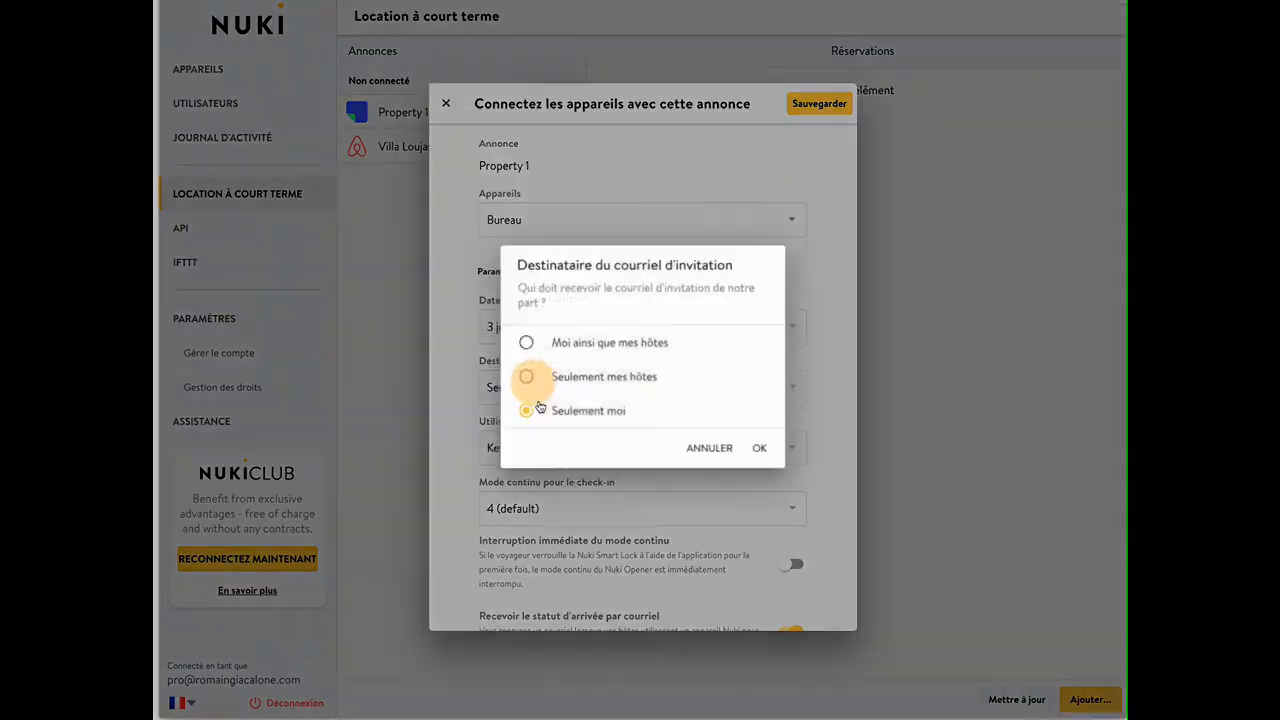
{"action": "left_click", "coordinate": [757, 448]}
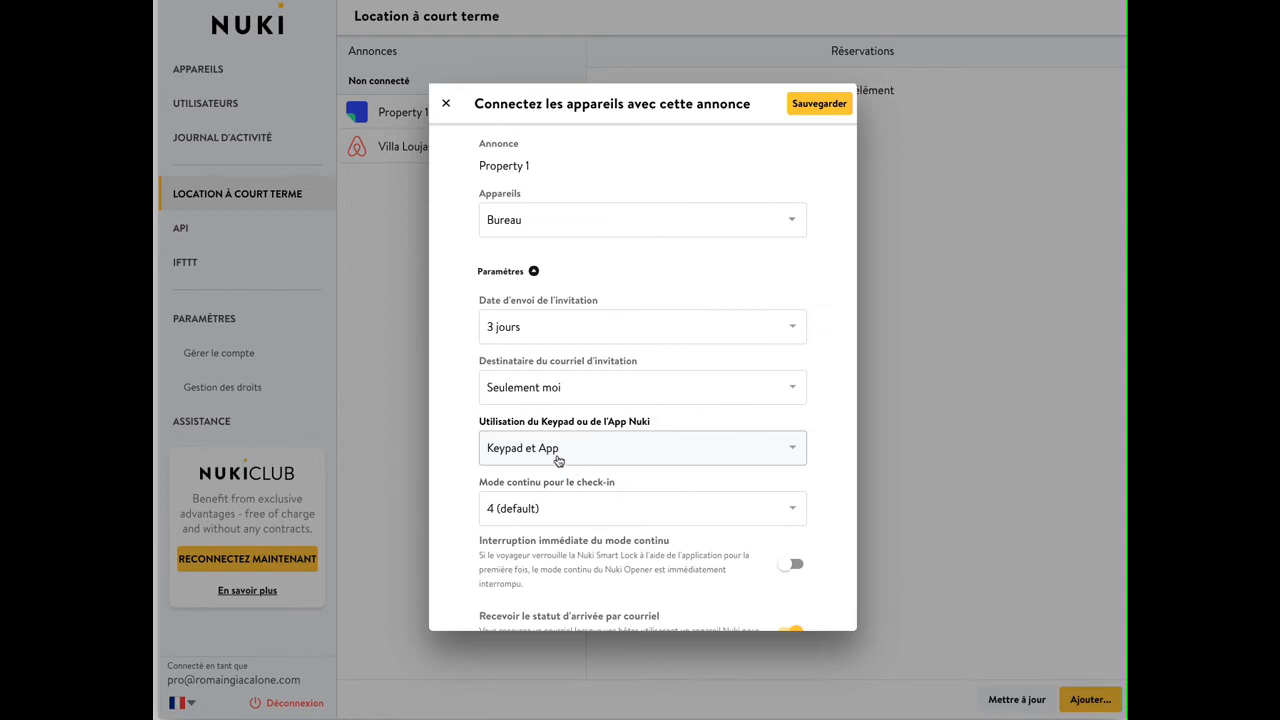
- Confirm "Keypad et App" as the way guests can use the Nuki devices
{"action": "scroll", "coordinate": [548, 458], "scroll_direction": "down", "scroll_amount": 1}
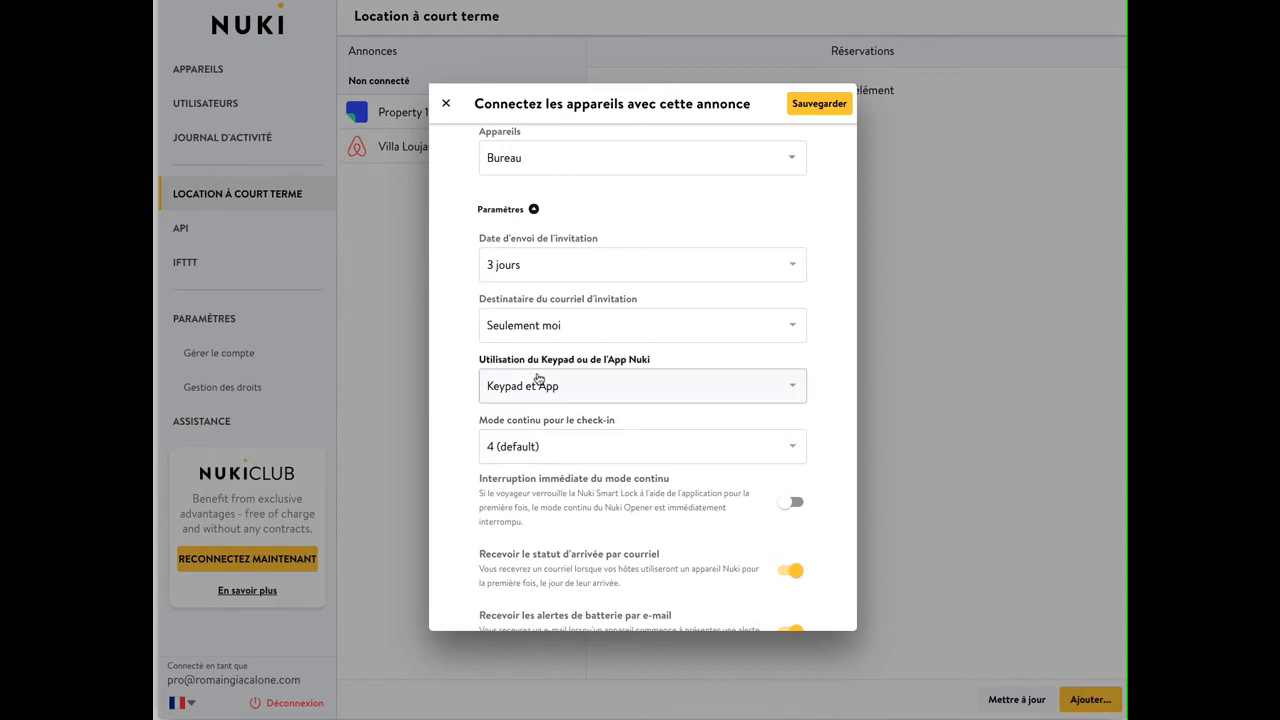
{"action": "left_click", "coordinate": [540, 390]}
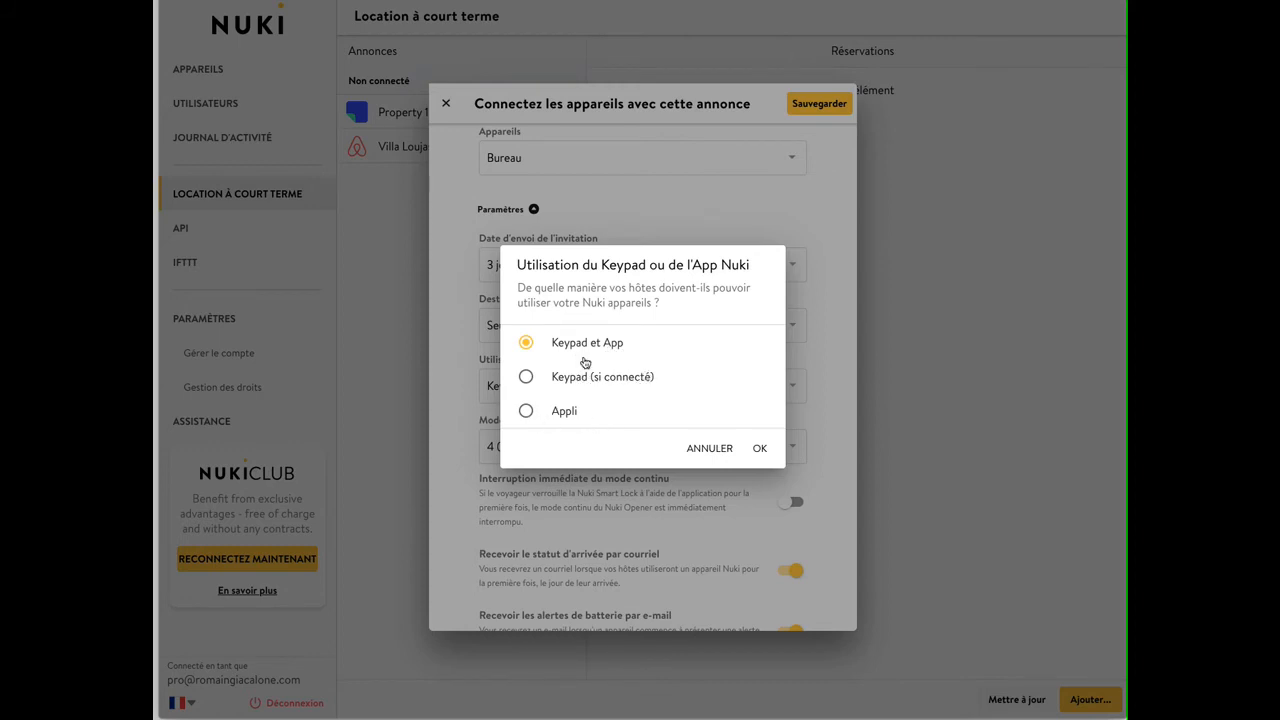
{"action": "left_click", "coordinate": [752, 446]}
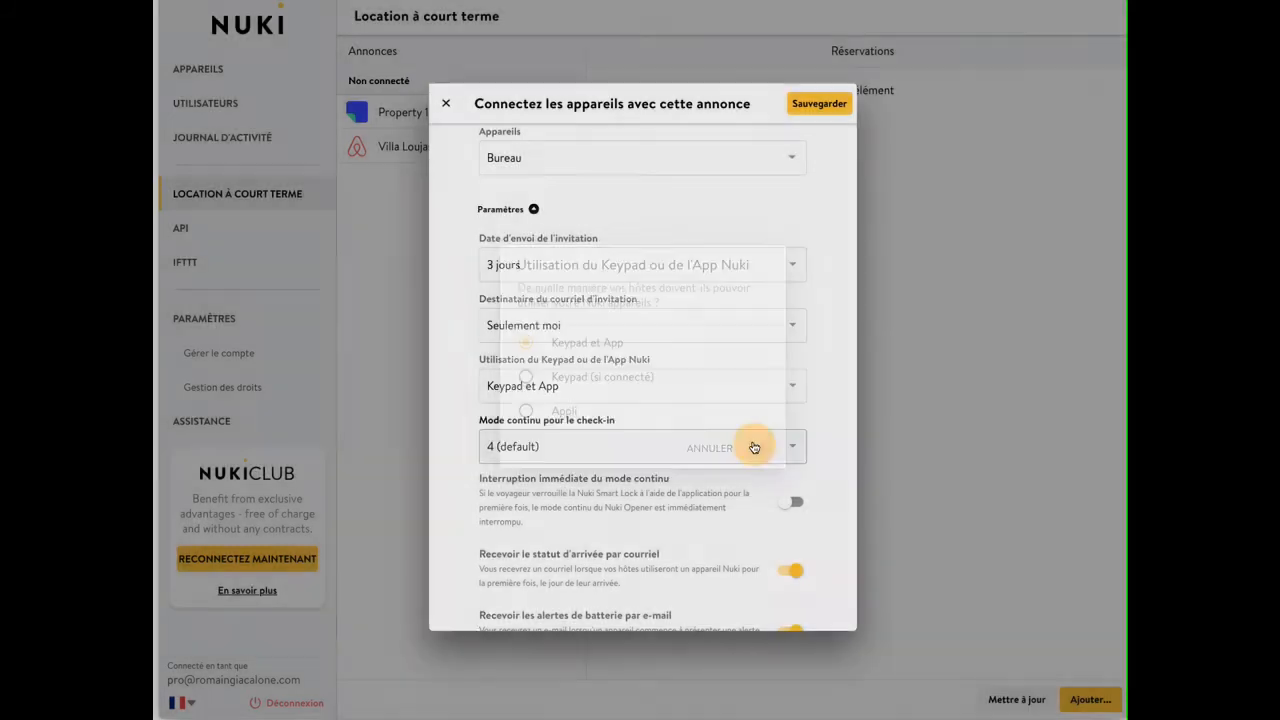
- Set the continuous mode duration for check-in to 5 hours
{"action": "scroll", "coordinate": [563, 450], "scroll_direction": "down", "scroll_amount": 1}
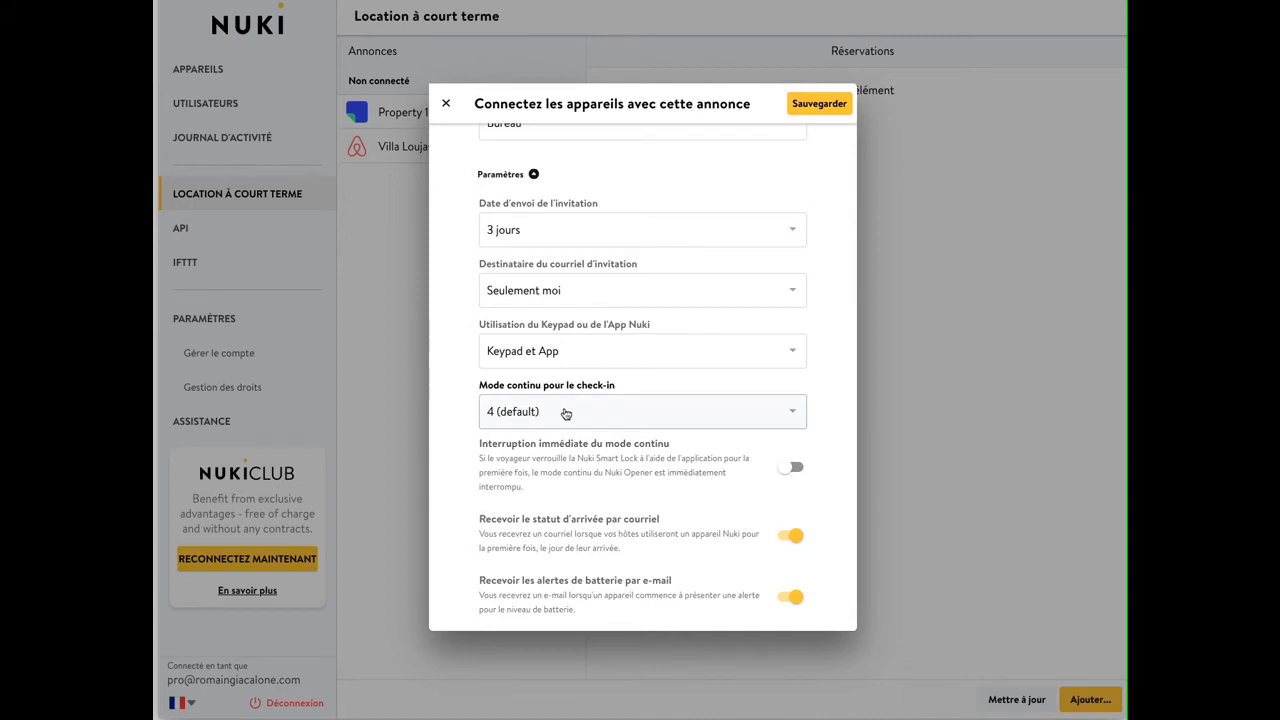
{"action": "left_click", "coordinate": [565, 413]}
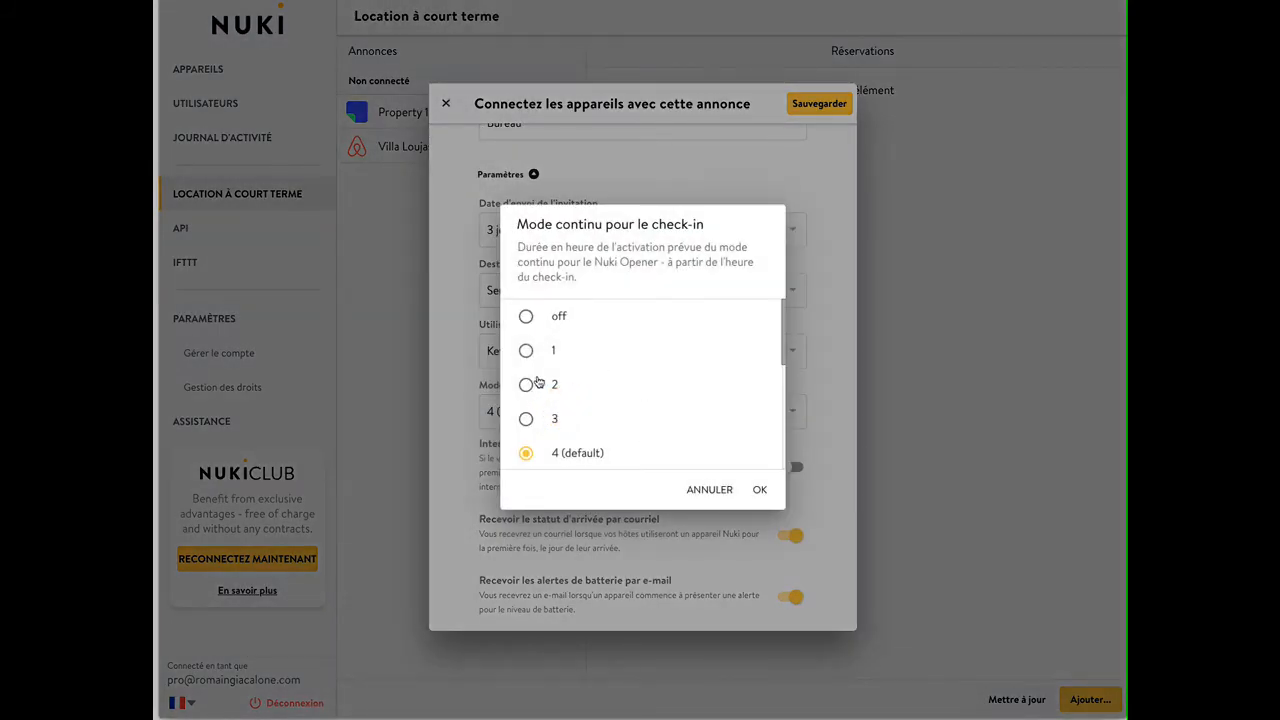
{"action": "scroll", "coordinate": [542, 382], "scroll_direction": "down", "scroll_amount": 1}
{"action": "scroll", "coordinate": [542, 382], "scroll_direction": "up", "scroll_amount": 1}
{"action": "left_click", "coordinate": [760, 490]}
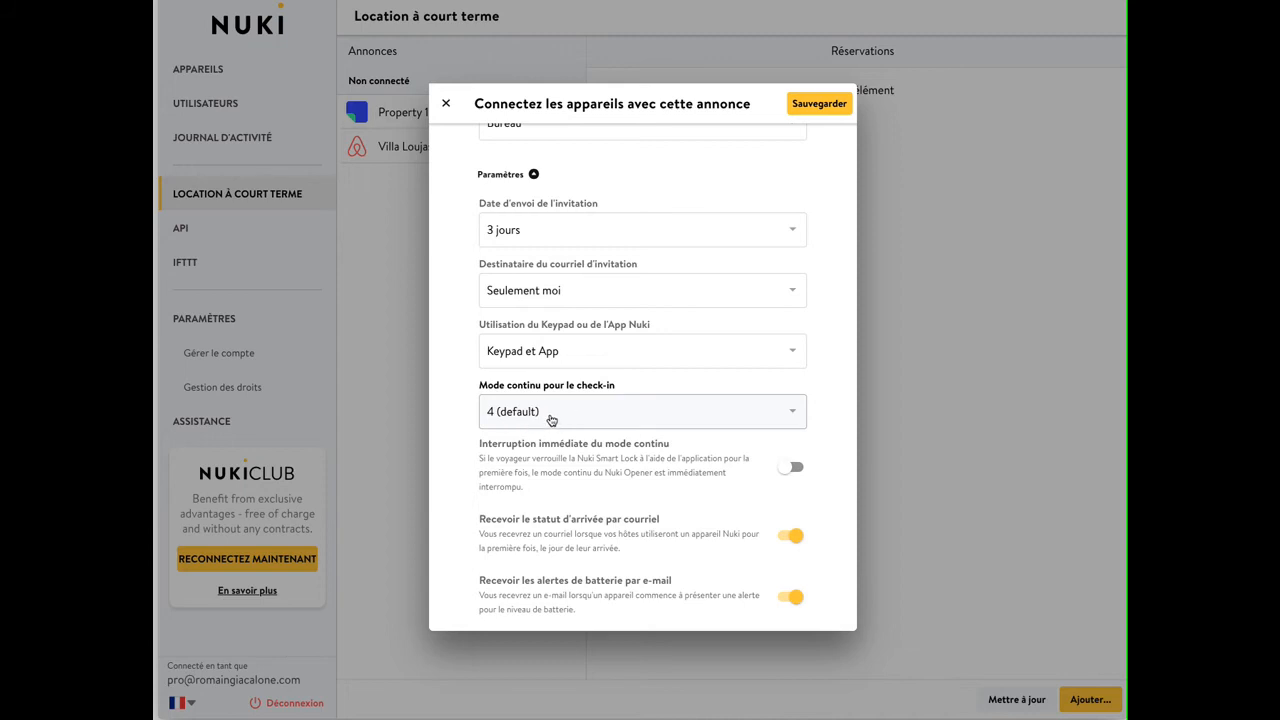
{"action": "left_click", "coordinate": [551, 420]}
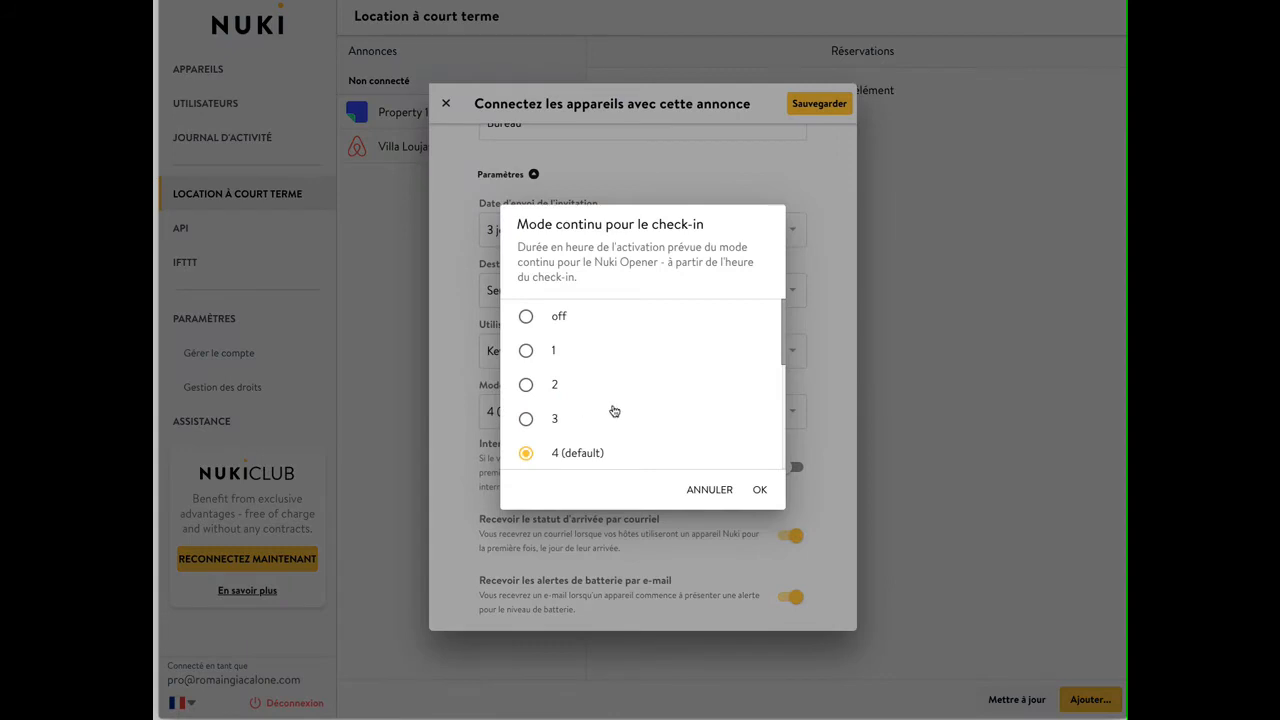
{"action": "left_click", "coordinate": [760, 490]}
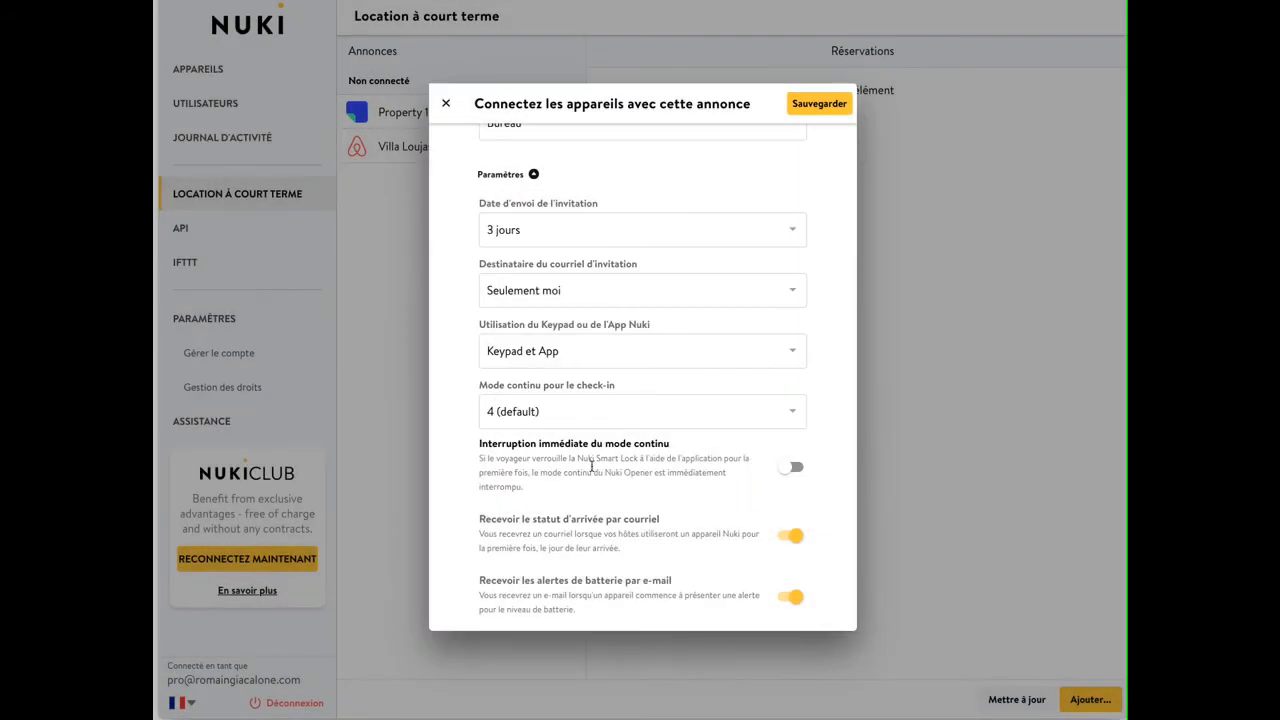
{"action": "left_click", "coordinate": [533, 413]}
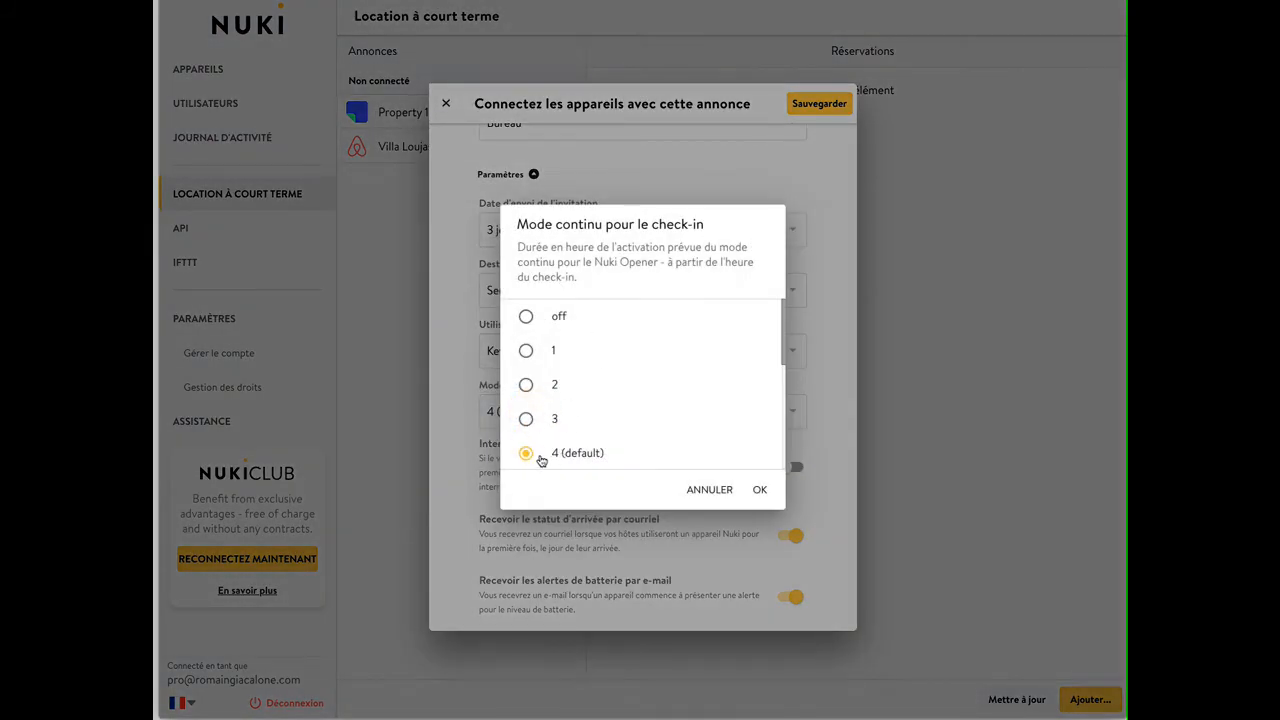
{"action": "scroll", "coordinate": [555, 450], "scroll_direction": "down", "scroll_amount": 1}
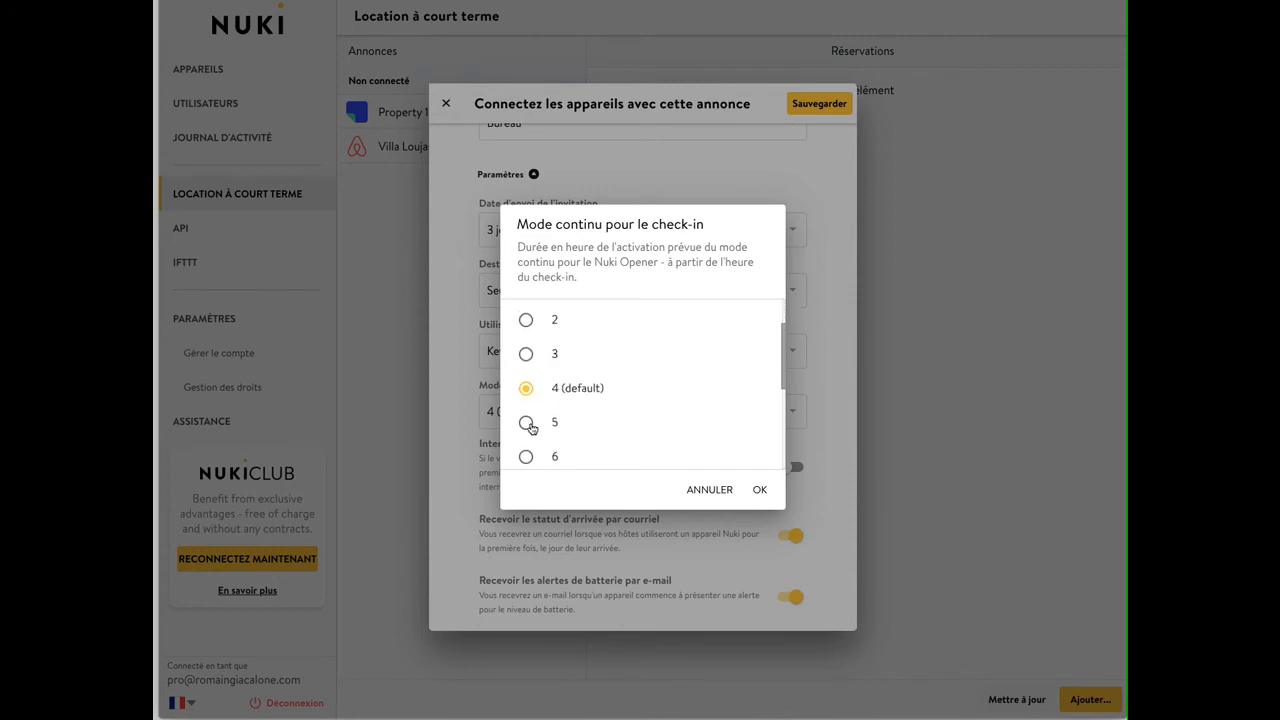
{"action": "left_click", "coordinate": [527, 422]}
{"action": "left_click", "coordinate": [760, 491]}
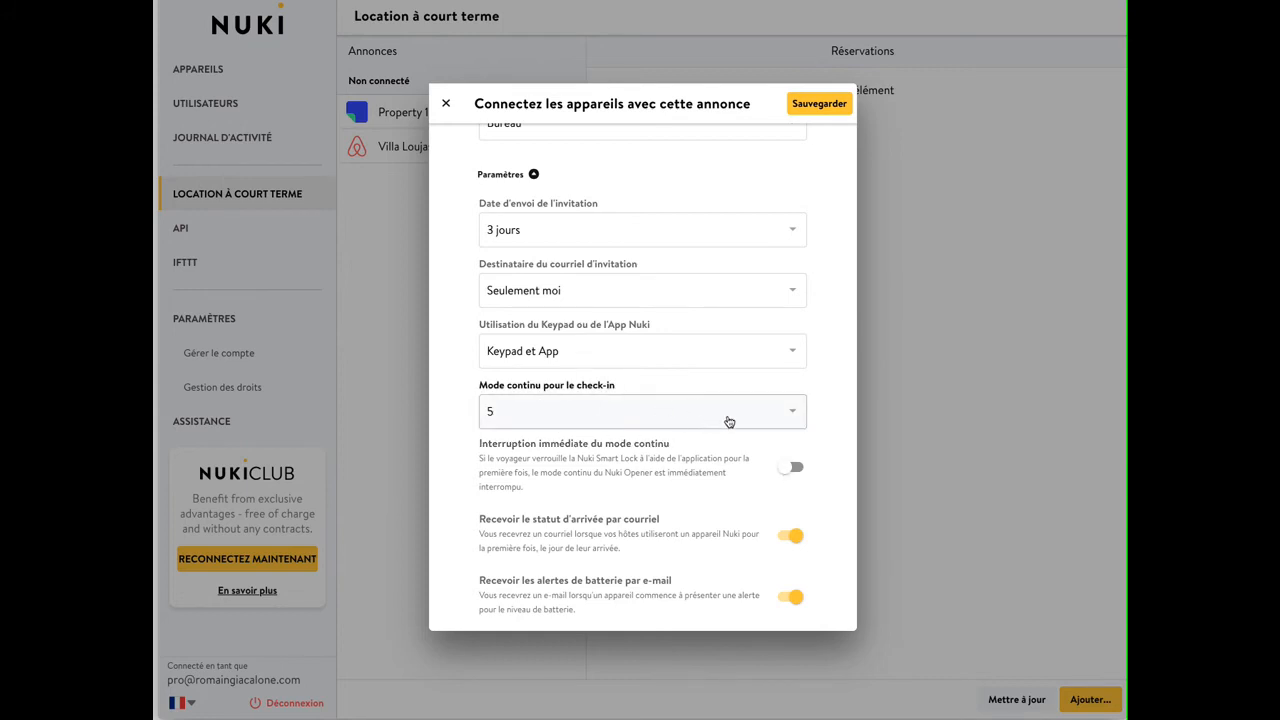
- Enable immediate interruption of continuous mode, review the listing's settings and save the device connection
{"action": "left_click", "coordinate": [789, 470]}
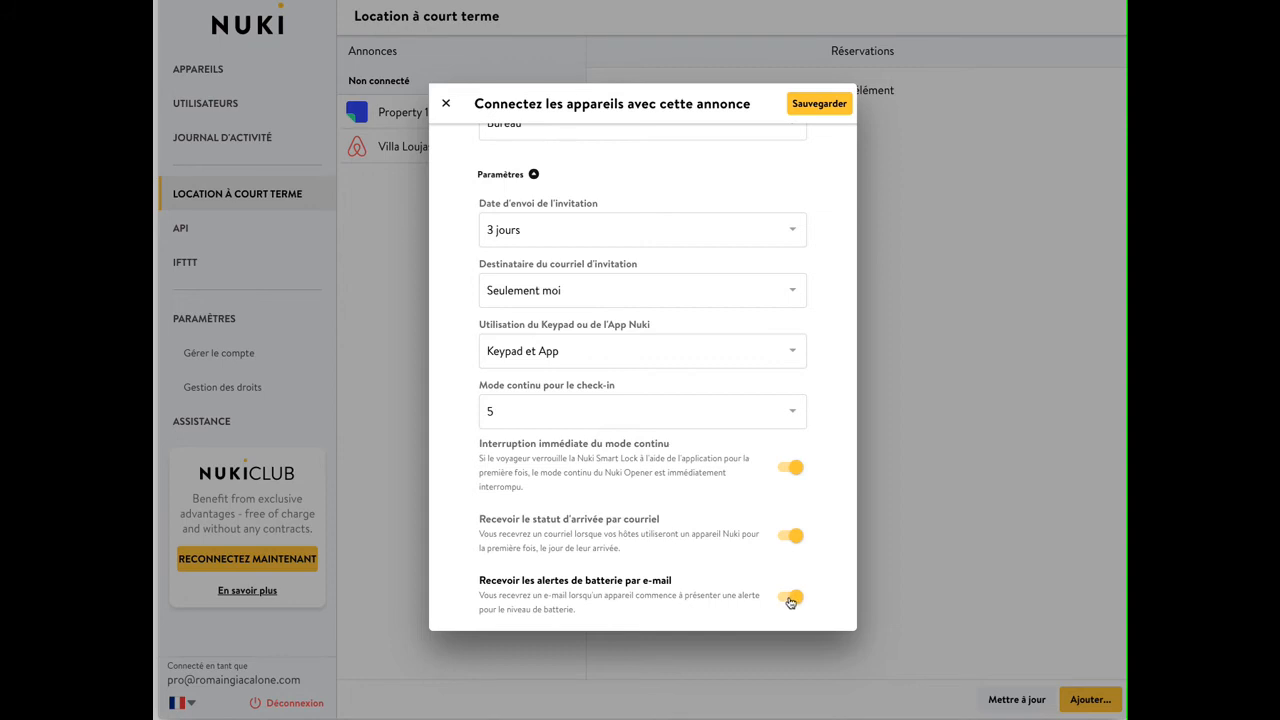
{"action": "scroll", "coordinate": [790, 601], "scroll_direction": "up", "scroll_amount": 2}
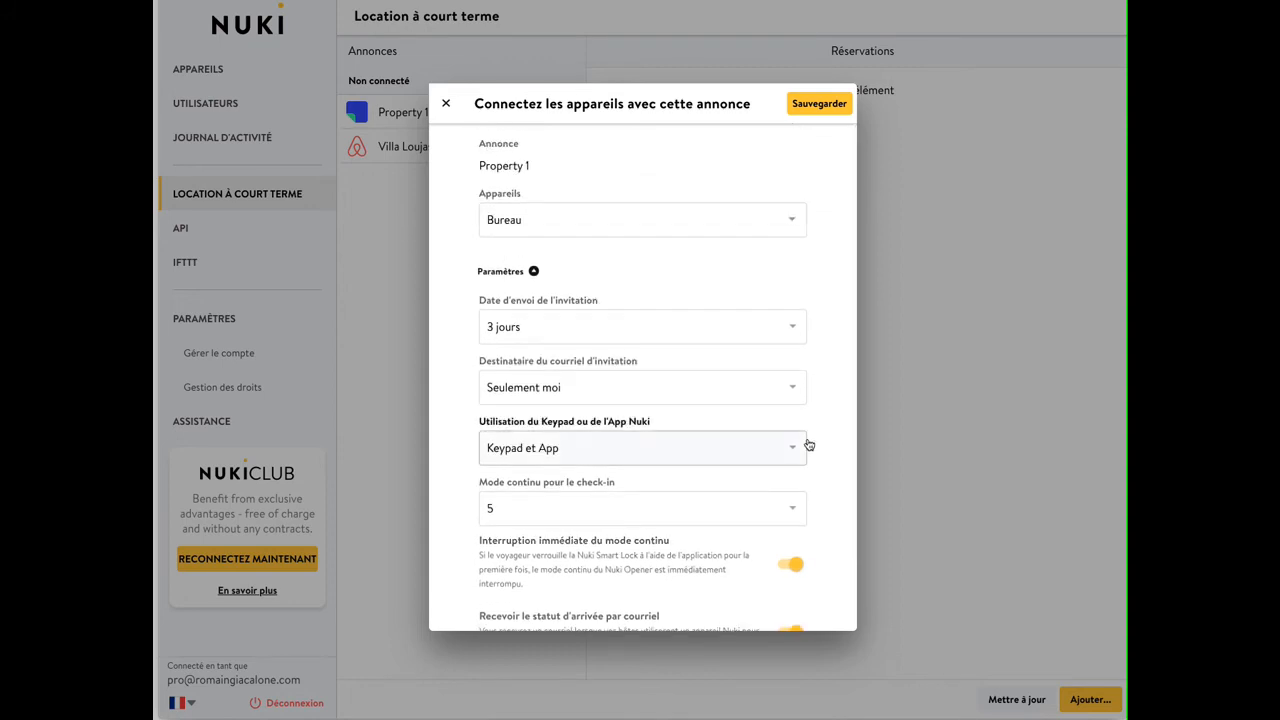
{"action": "scroll", "coordinate": [637, 297], "scroll_direction": "down", "scroll_amount": 2}
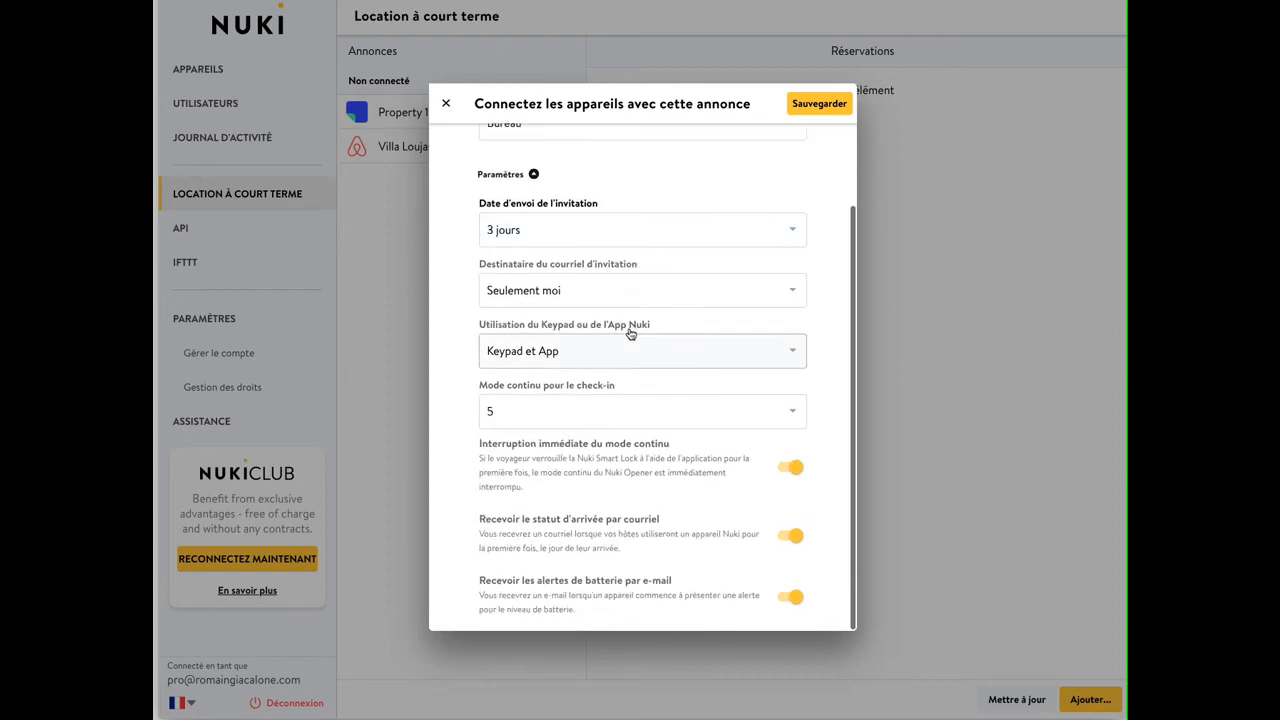
{"action": "scroll", "coordinate": [676, 198], "scroll_direction": "up", "scroll_amount": 2}
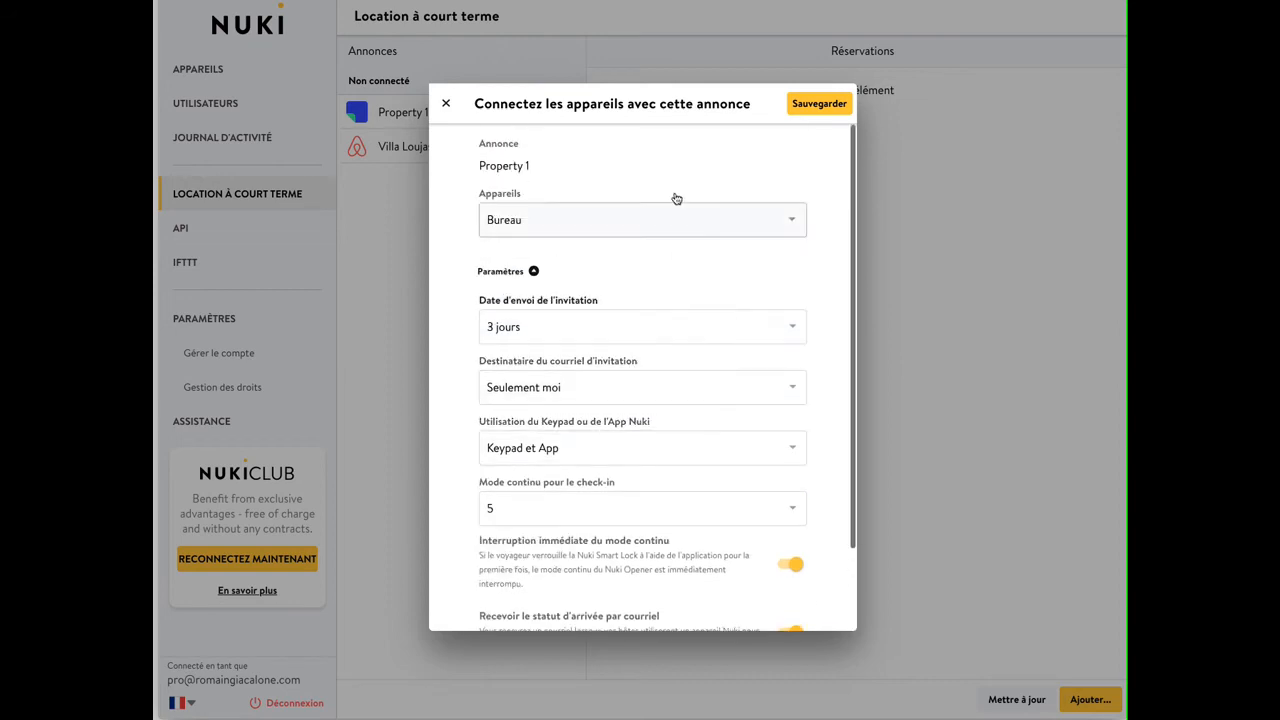
{"action": "left_click", "coordinate": [814, 107]}
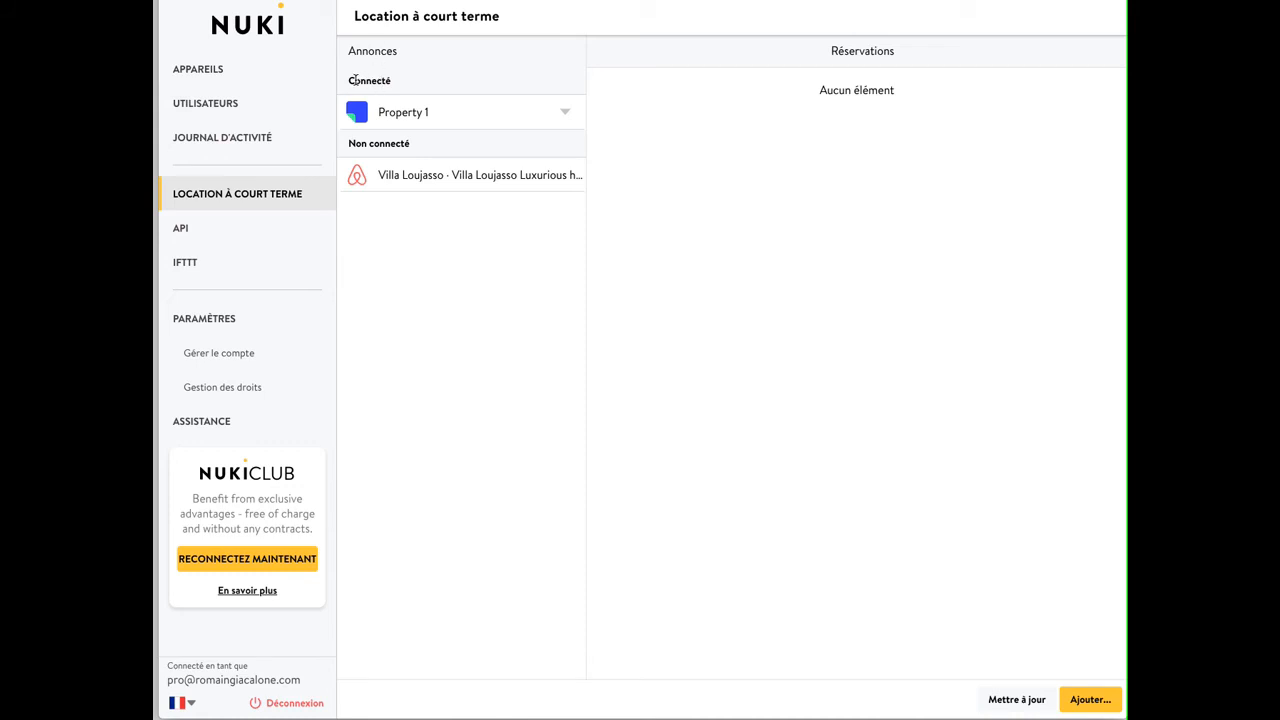
- Open the connected Property 1 listing to view its reservations
{"action": "left_click_drag", "start_coordinate": [349, 81], "coordinate": [395, 82]}
{"action": "left_click", "coordinate": [394, 113]}
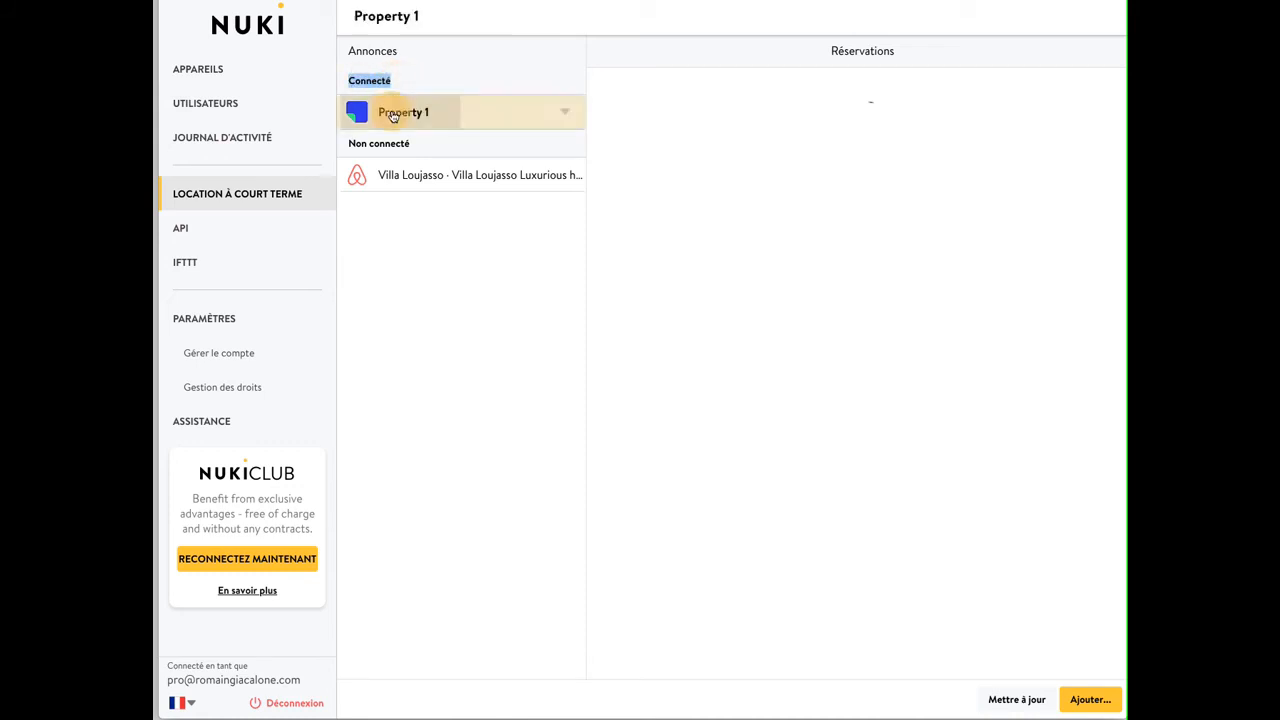
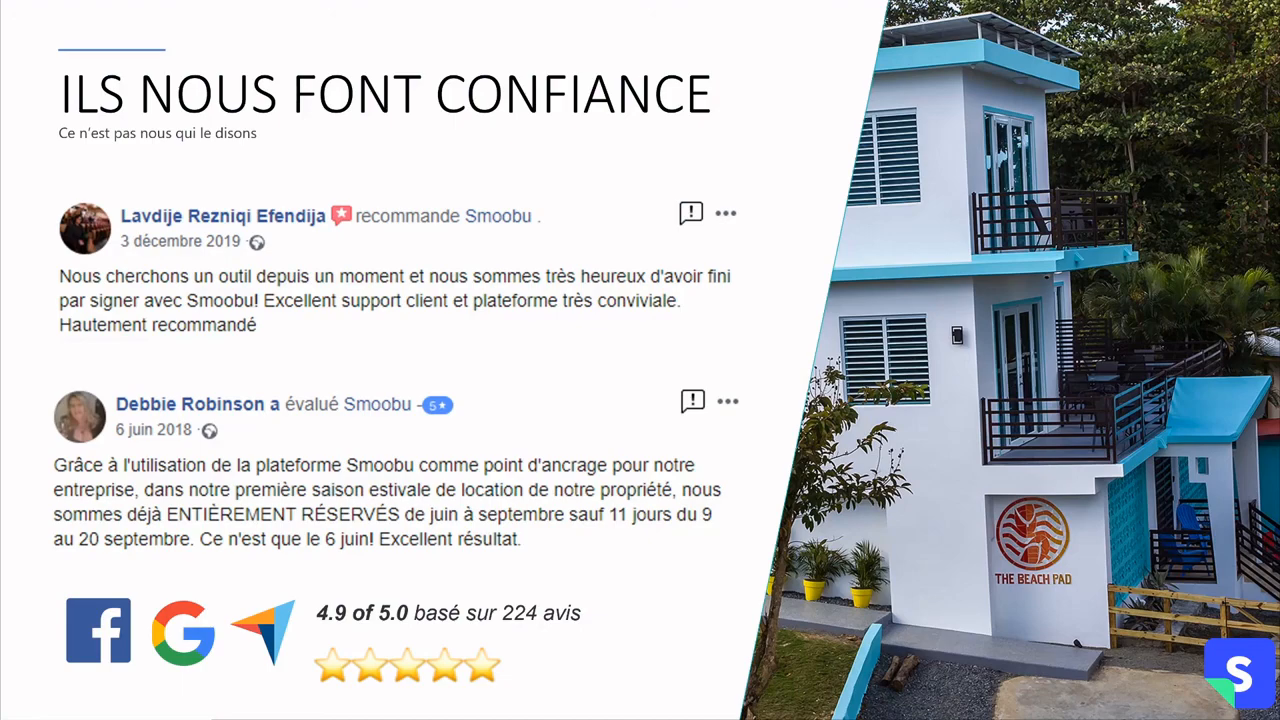
{"action": "key", "text": "Right"}
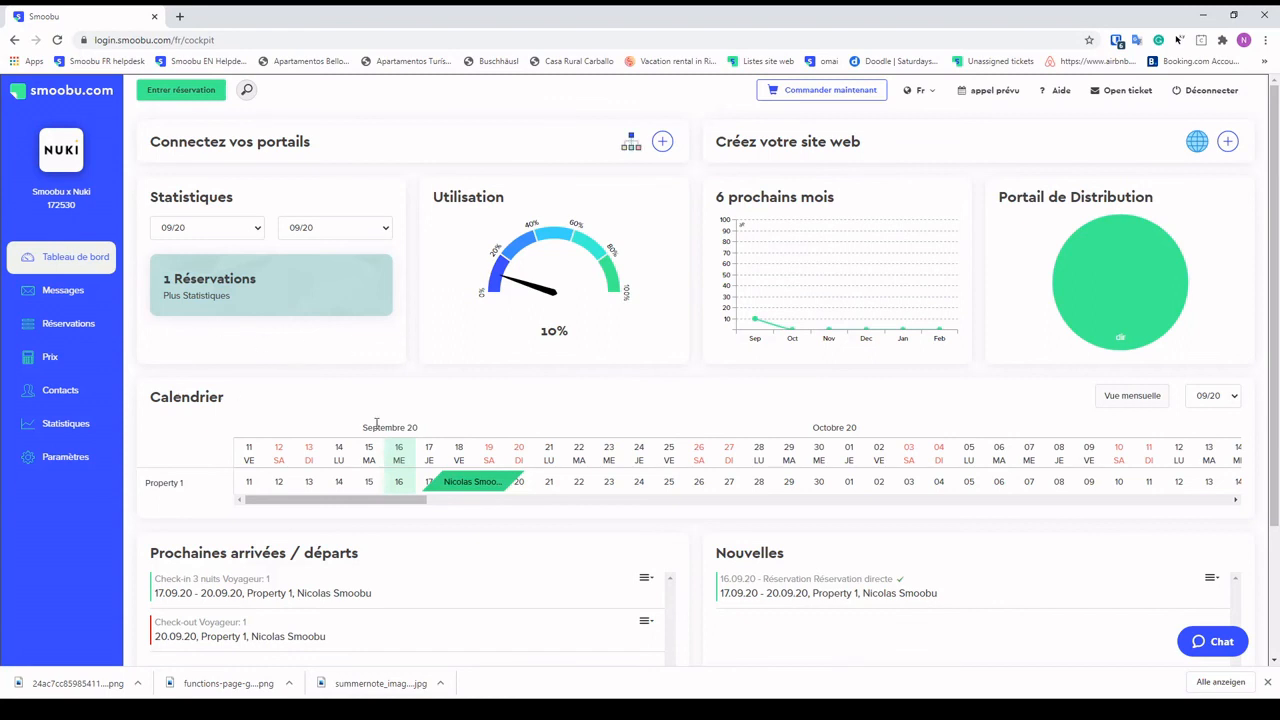
- Open the details of Property 1's 17–20 September reservation and send the guest a message using the Booking Confirmation template
{"action": "left_click", "coordinate": [491, 485]}
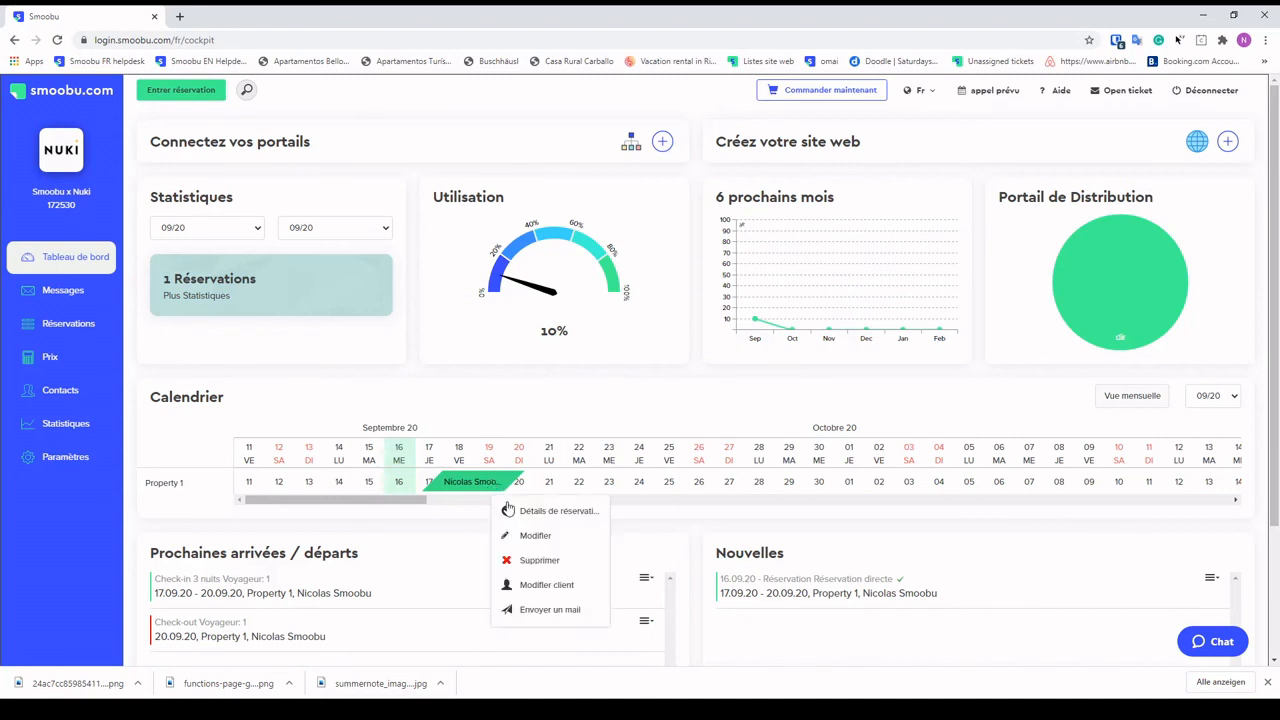
{"action": "left_click", "coordinate": [507, 509]}
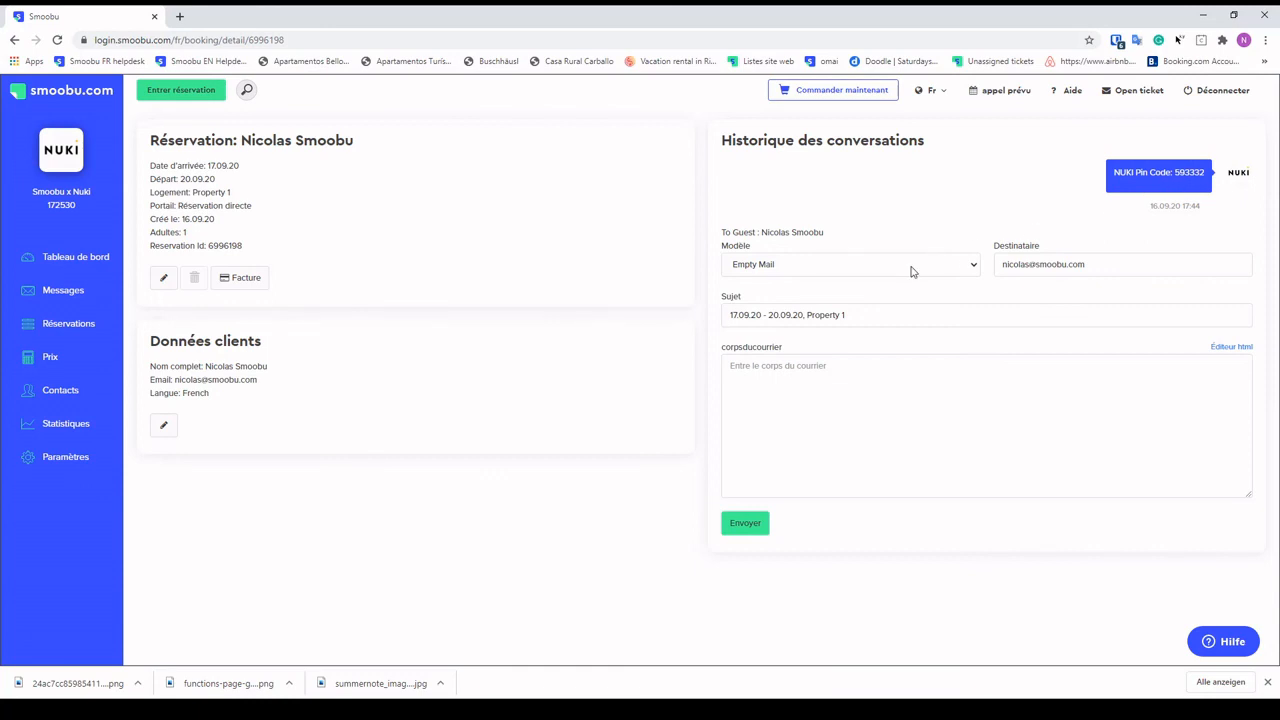
{"action": "left_click", "coordinate": [818, 298]}
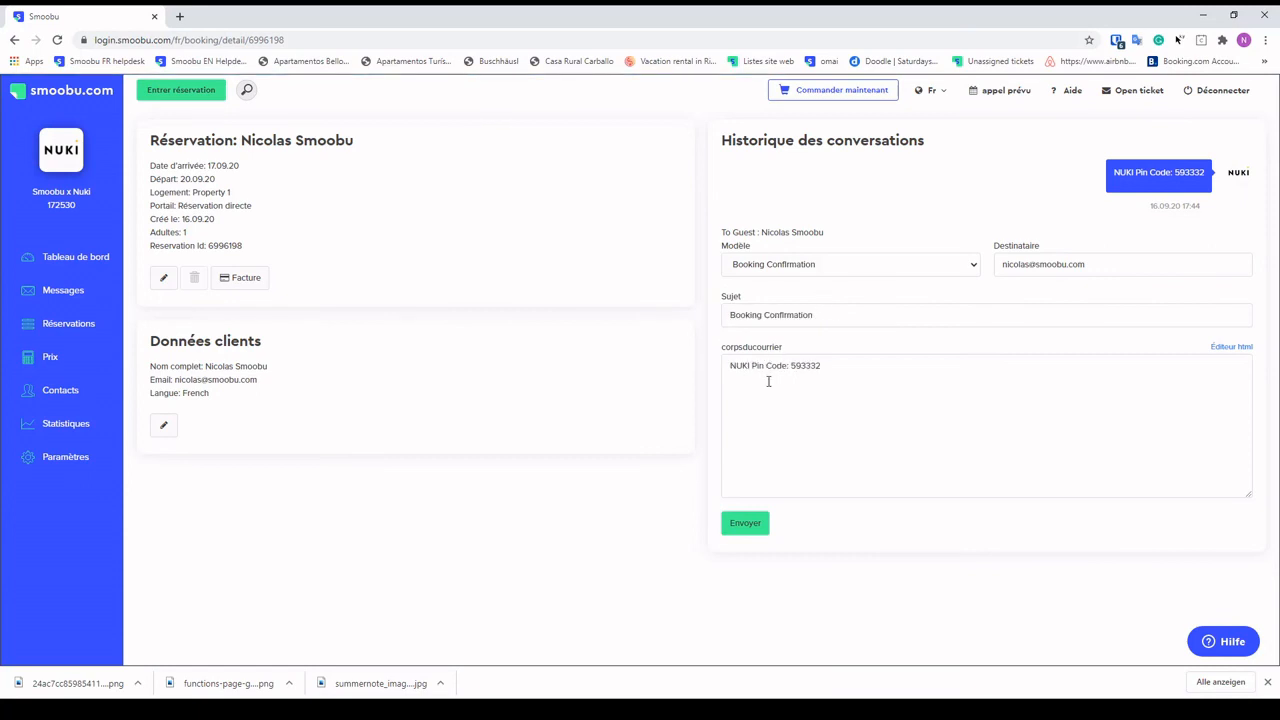
{"action": "left_click", "coordinate": [745, 525]}
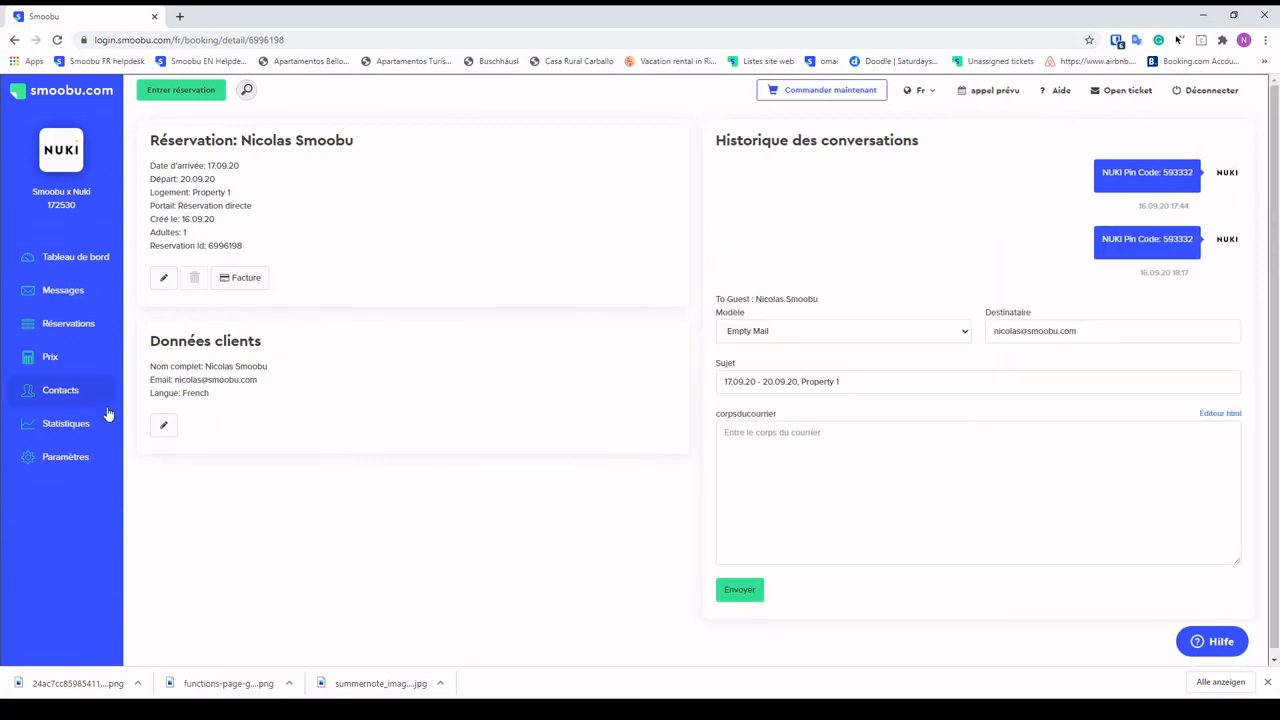
- Open the Booking Confirmation template for editing in the communications settings and check its [nukiPin] tag against the list of tags
{"action": "left_click", "coordinate": [71, 474]}
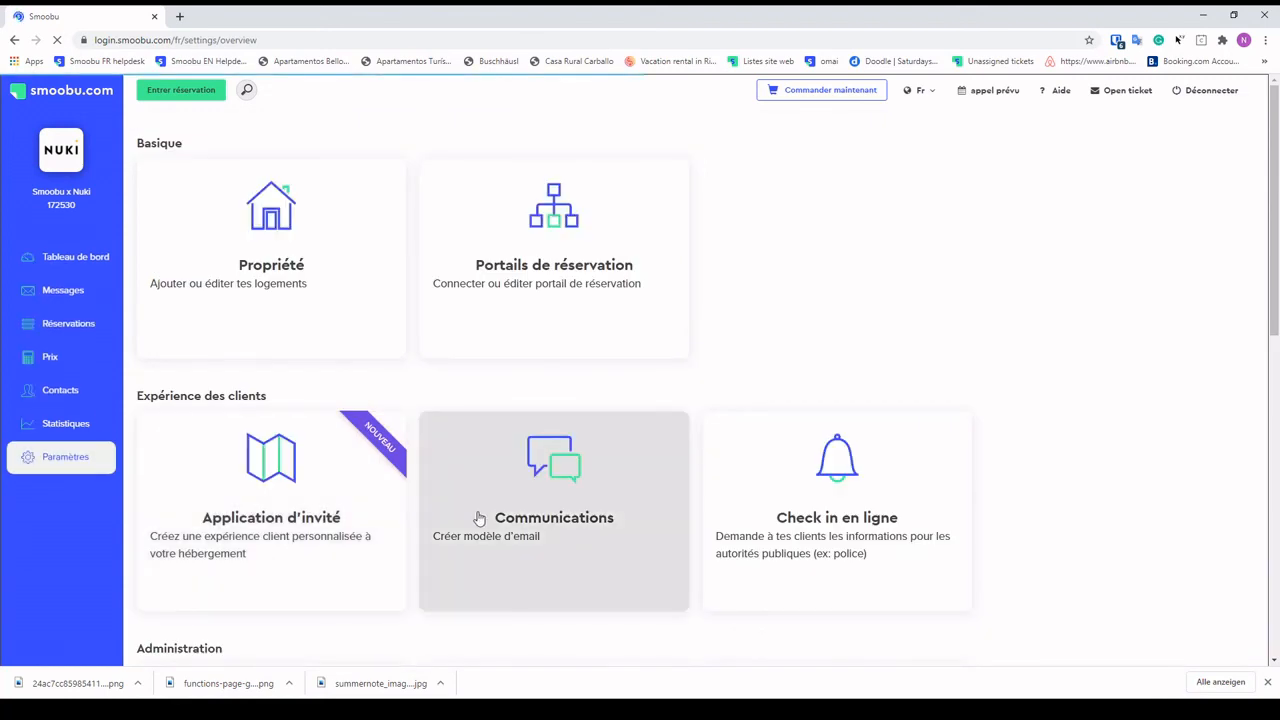
{"action": "left_click", "coordinate": [479, 518]}
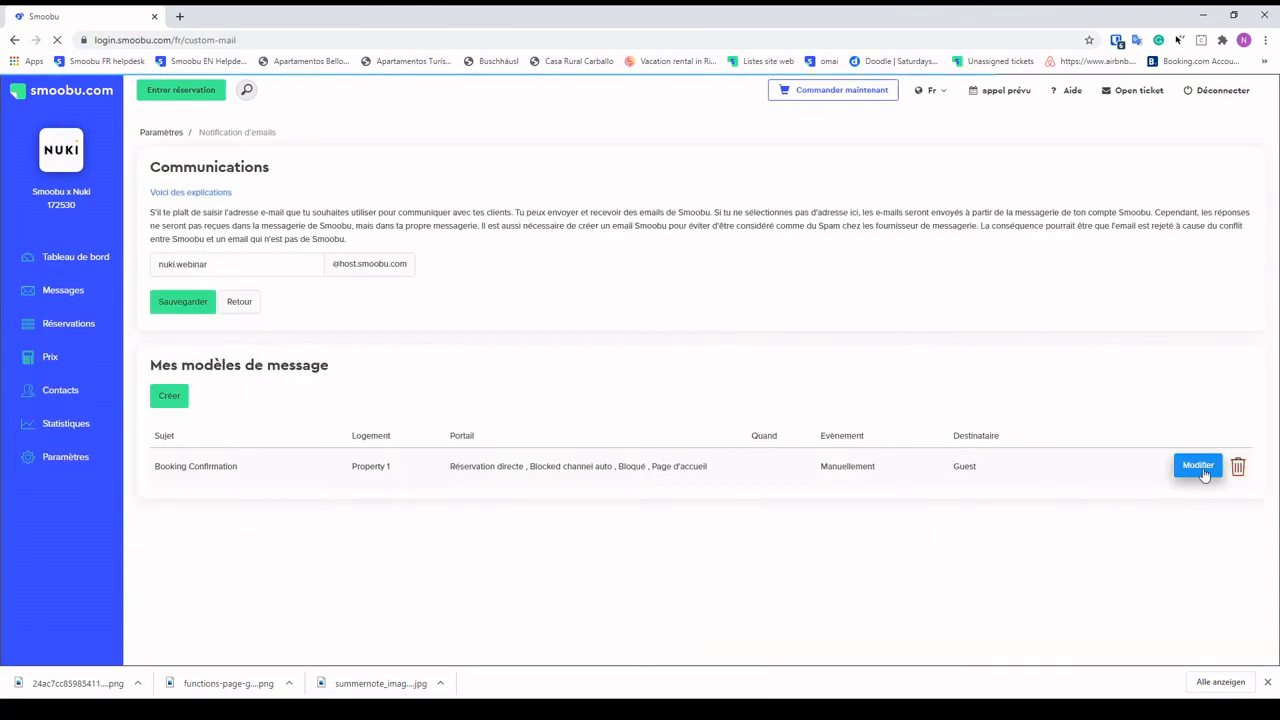
{"action": "left_click", "coordinate": [1200, 469]}
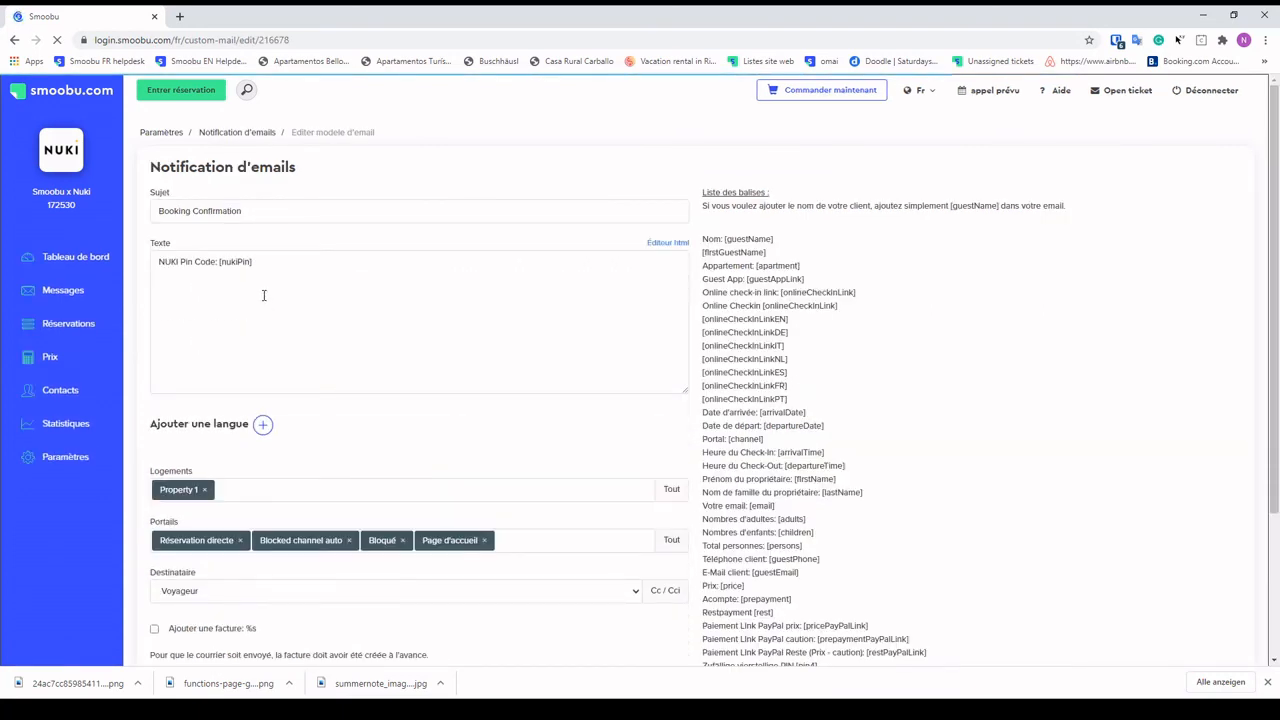
{"action": "left_click_drag", "start_coordinate": [252, 266], "coordinate": [221, 267]}
{"action": "left_click", "coordinate": [338, 292]}
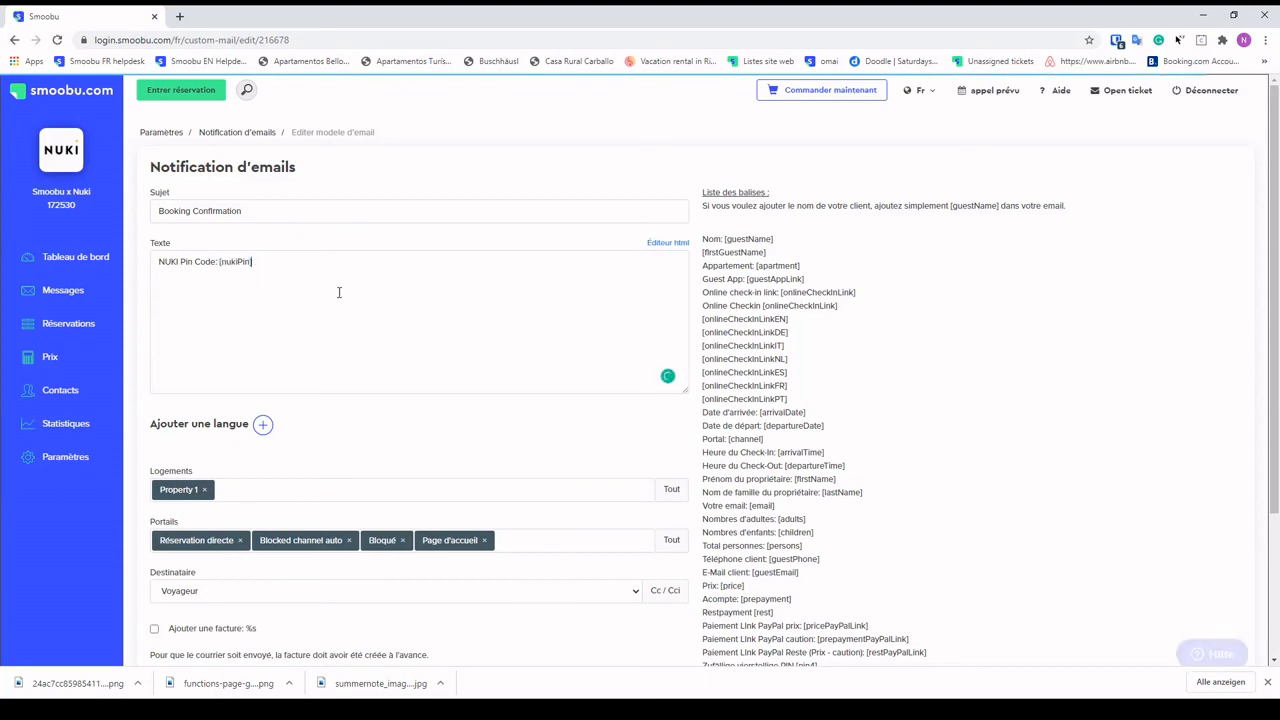
{"action": "scroll", "coordinate": [810, 405], "scroll_direction": "down", "scroll_amount": 2}
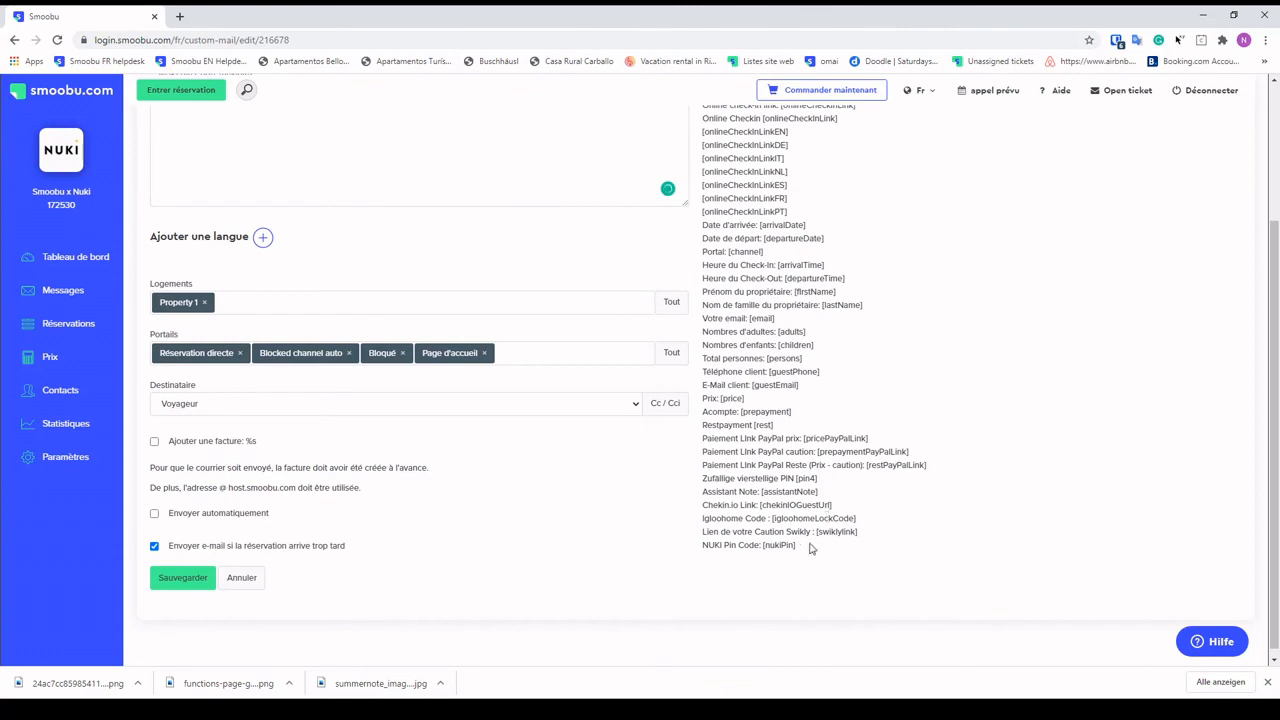
{"action": "scroll", "coordinate": [870, 450], "scroll_direction": "up", "scroll_amount": 1}
{"action": "scroll", "coordinate": [870, 450], "scroll_direction": "up", "scroll_amount": 1}
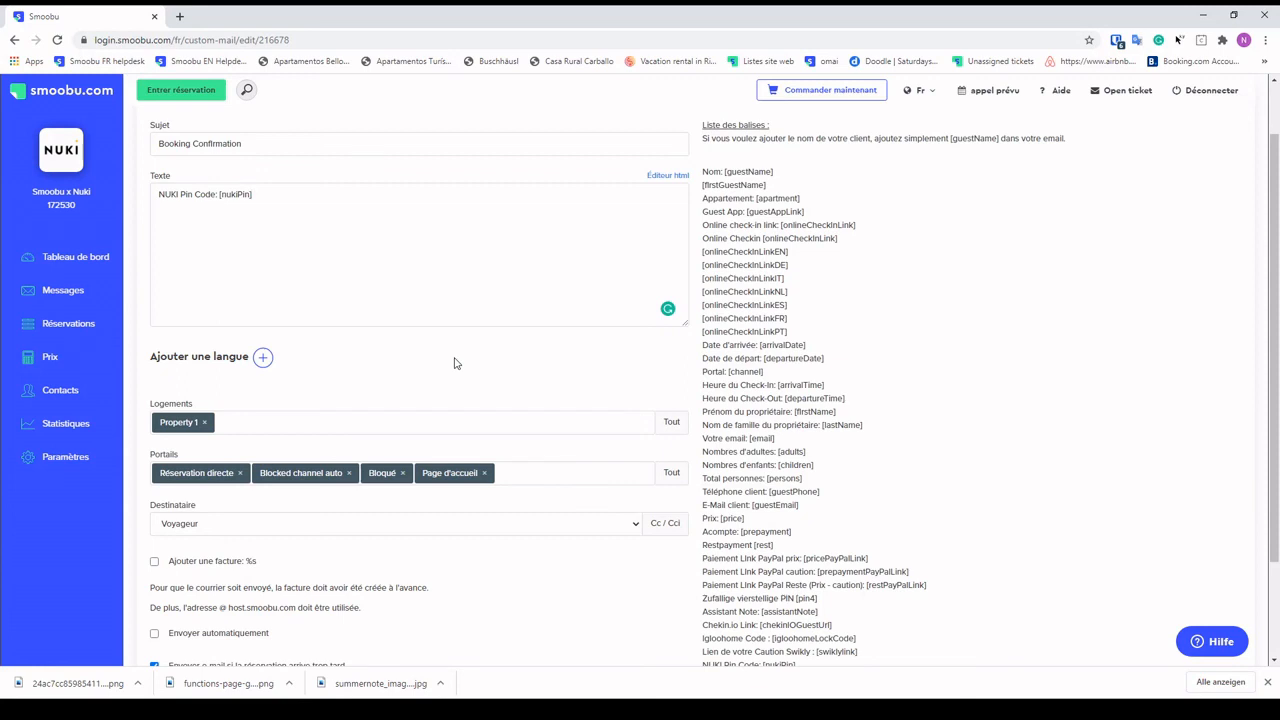
- Add the greeting "Bonjour [firstName]" and a blank line above the NUKI Pin Code line, and save the template
{"action": "left_click", "coordinate": [510, 257]}
{"action": "key", "text": "ctrl+Left"}
{"action": "key", "text": "ctrl+Left"}
{"action": "key", "text": "ctrl+Left"}
{"action": "key", "text": "ctrl+Left"}
{"action": "type", "text": "Bonjour "}
{"action": "type", "text": "[first"}
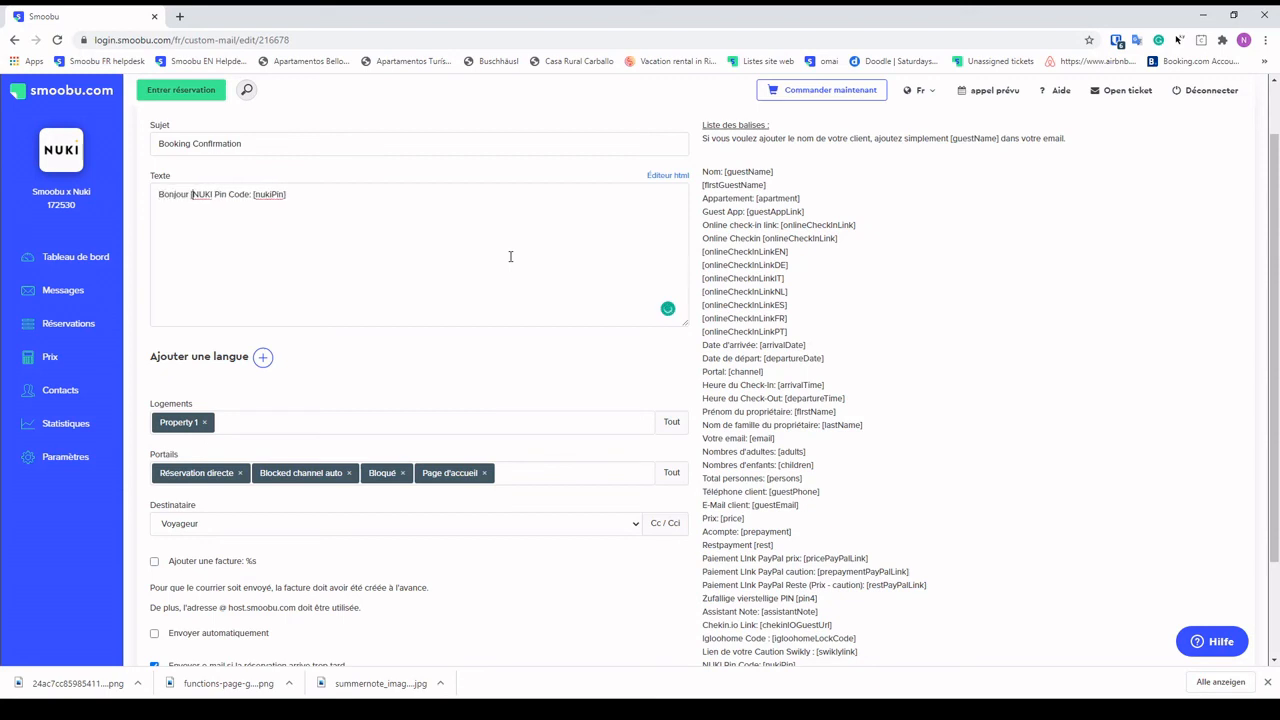
{"action": "type", "text": "Name"}
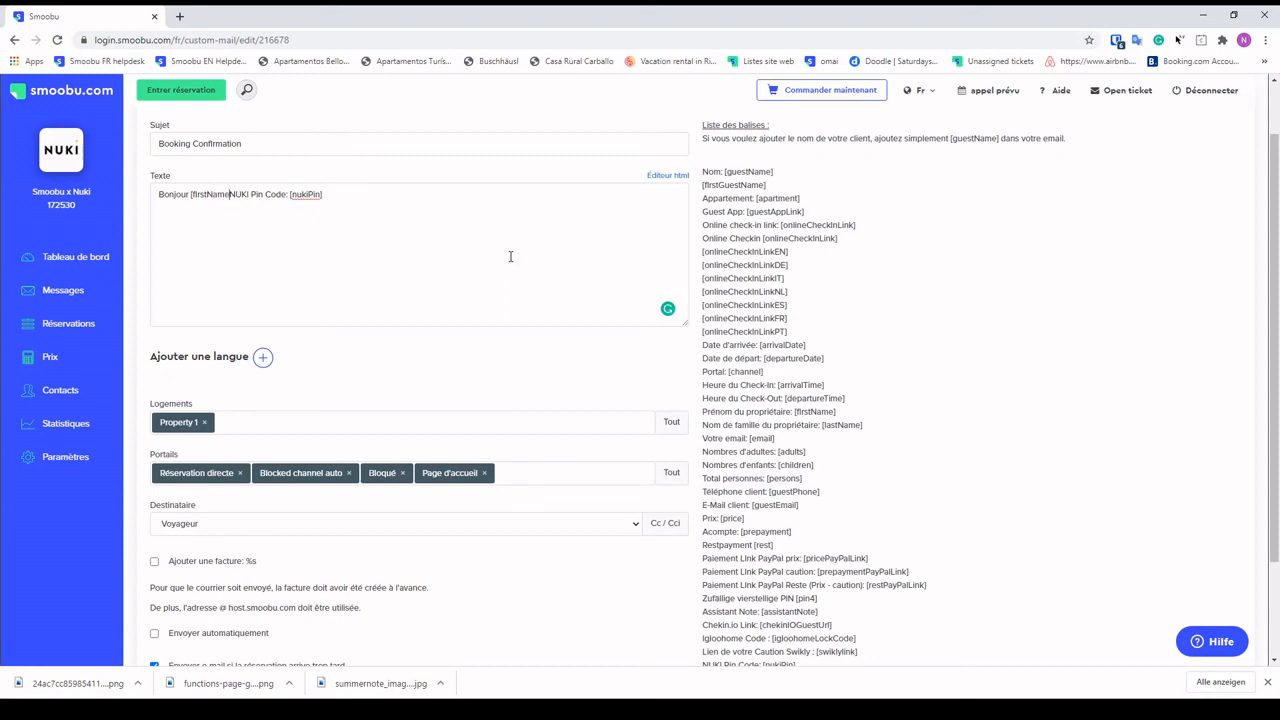
{"action": "type", "text": "]"}
{"action": "key", "text": "Return"}
{"action": "key", "text": "Return"}
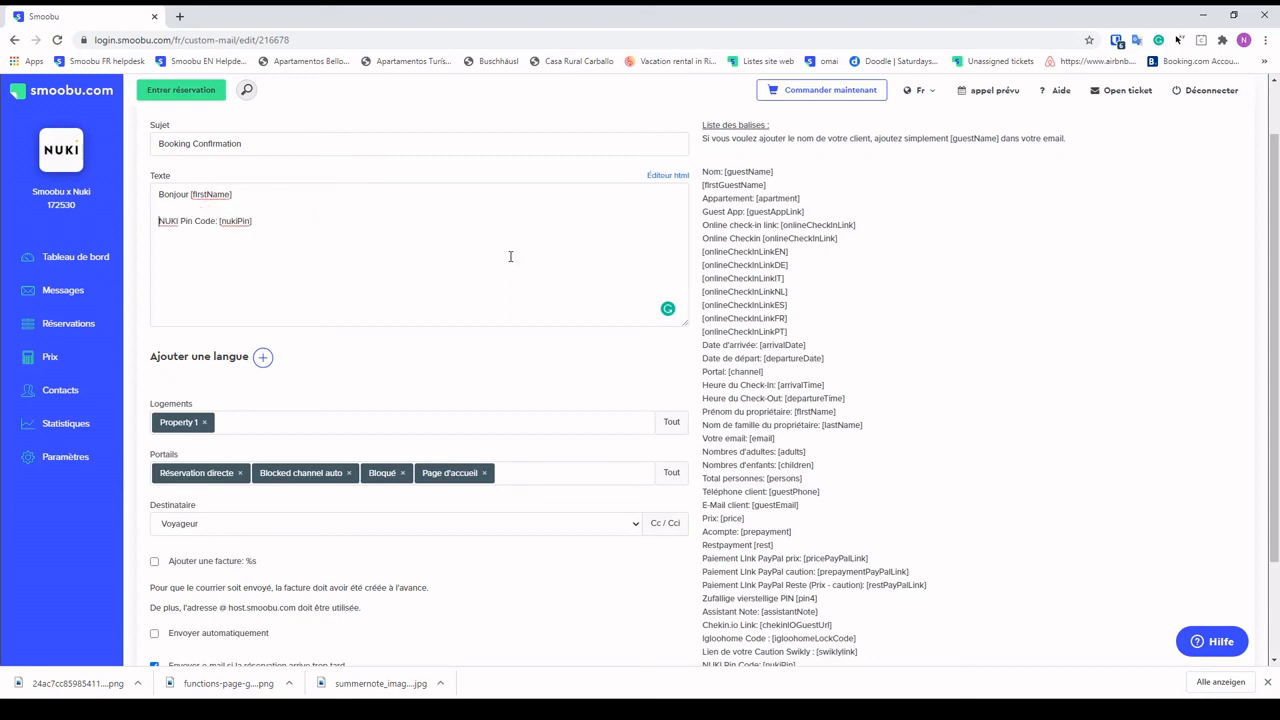
{"action": "scroll", "coordinate": [510, 256], "scroll_direction": "down", "scroll_amount": 1}
{"action": "scroll", "coordinate": [510, 256], "scroll_direction": "down", "scroll_amount": 2}
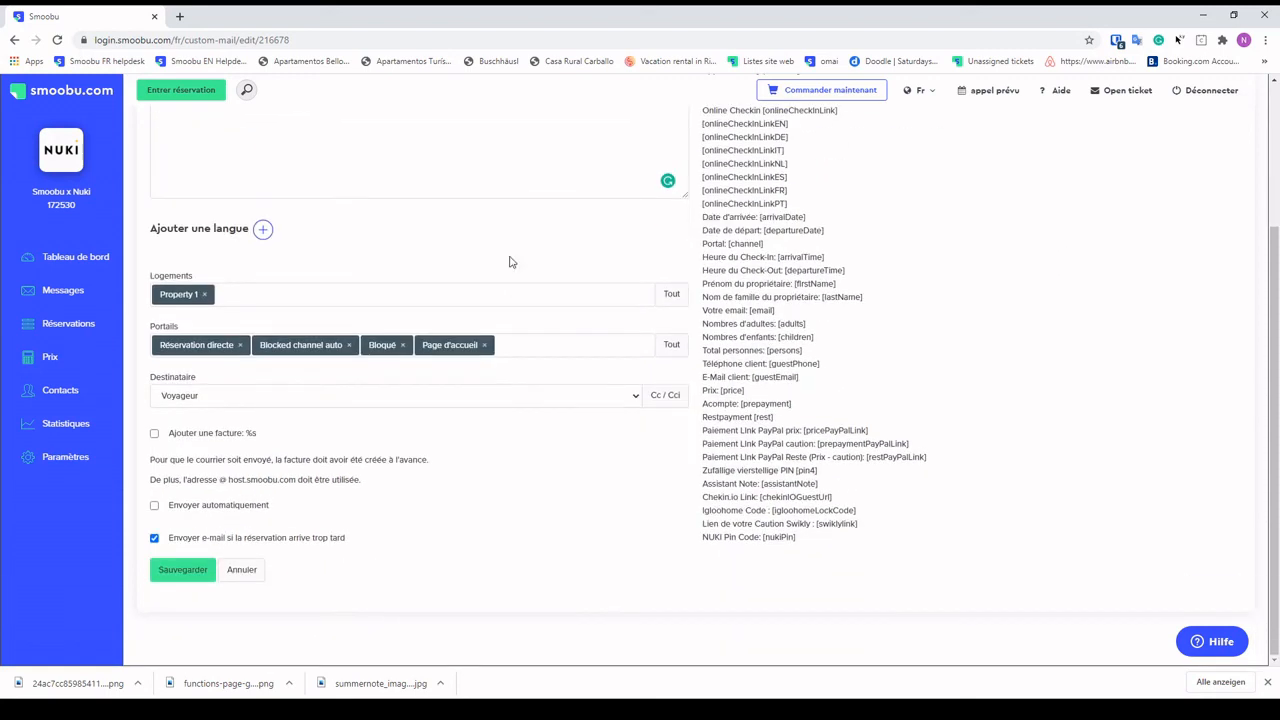
{"action": "left_click", "coordinate": [180, 569]}
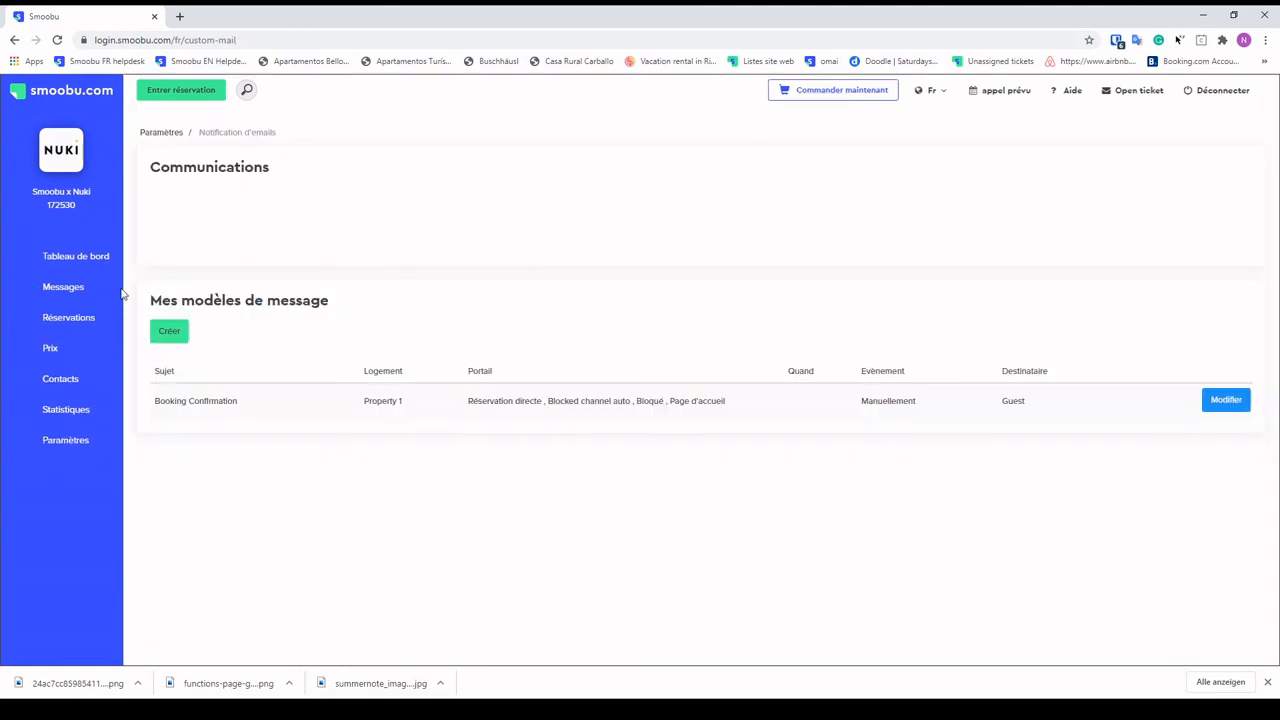
- Reopen the Property 1 reservation's details from the dashboard and load the Booking Confirmation template into the guest message to preview it
{"action": "left_click", "coordinate": [91, 268]}
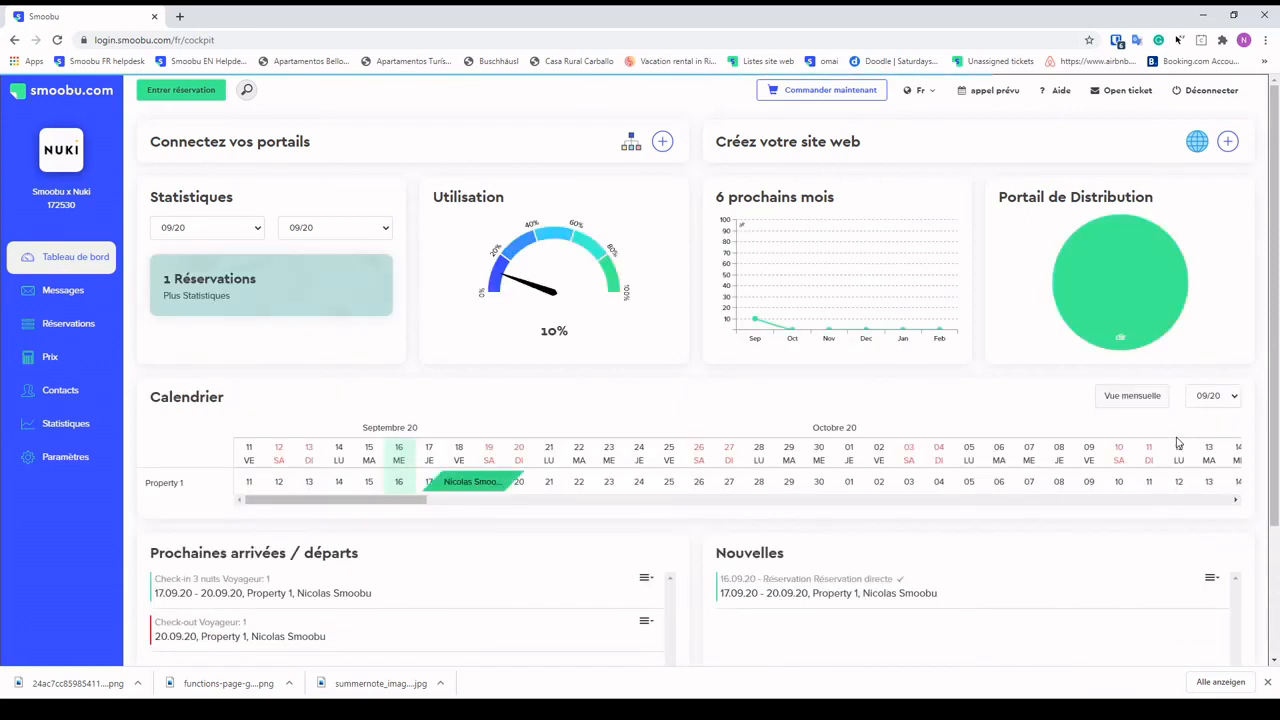
{"action": "left_click", "coordinate": [1210, 578]}
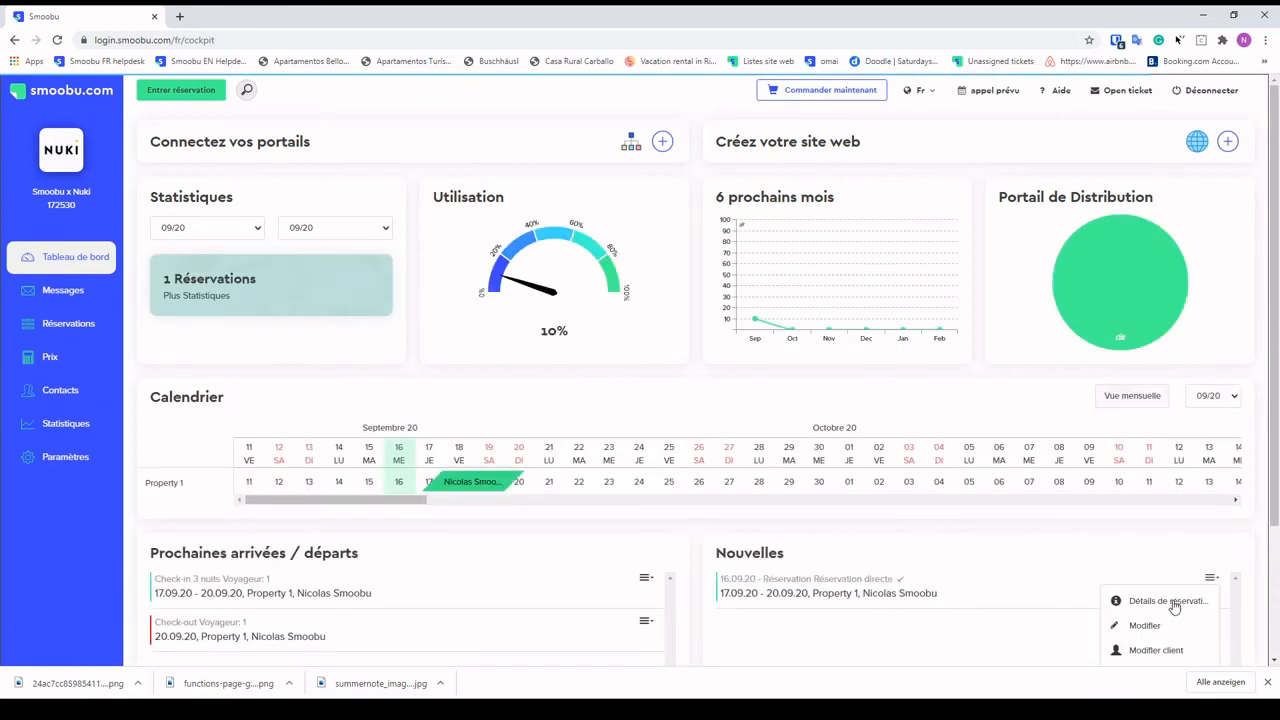
{"action": "left_click", "coordinate": [1162, 606]}
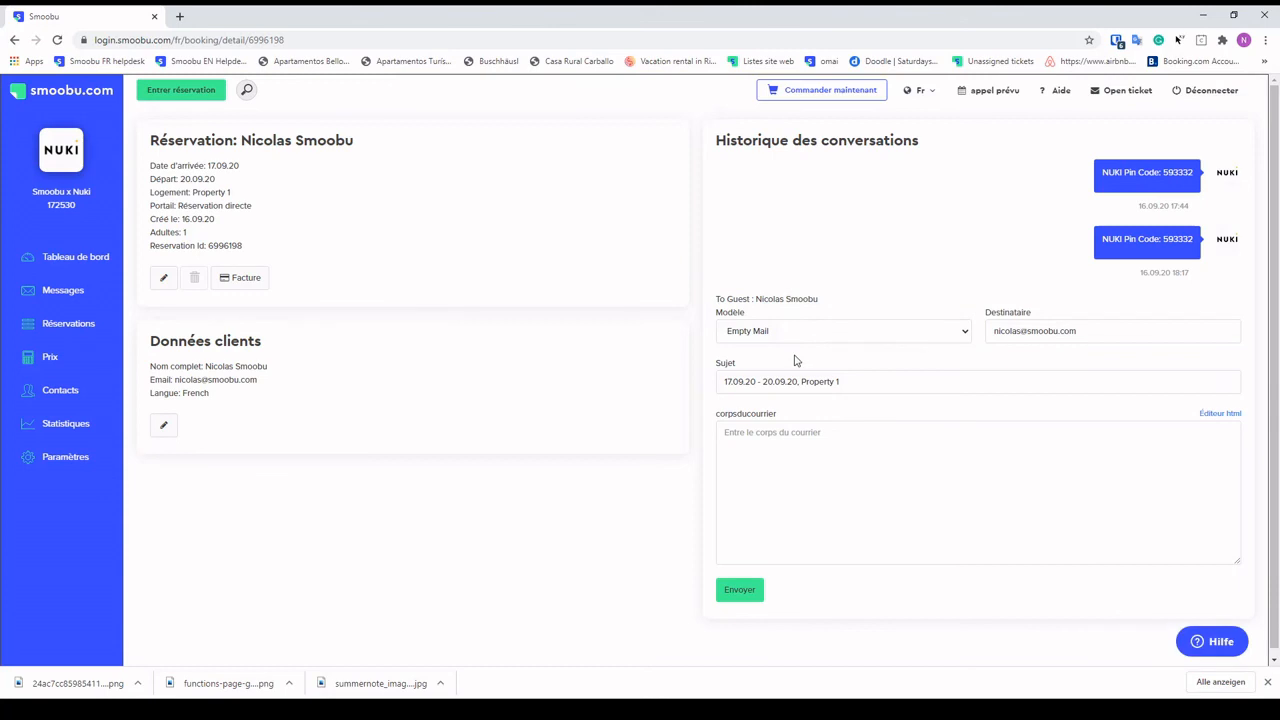
{"action": "left_click", "coordinate": [795, 363]}
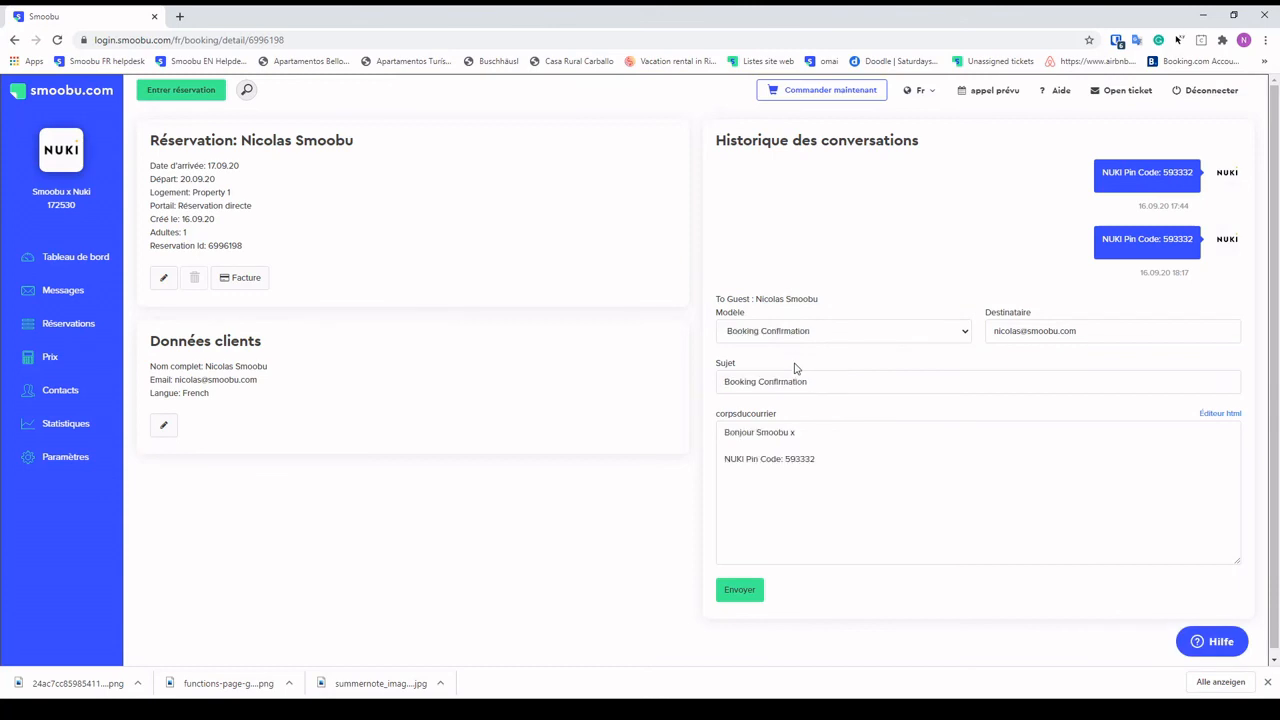
- Shorten the greeting in the guest message draft to "Bonjour"
{"action": "double_click", "coordinate": [782, 433]}
{"action": "key", "text": "BackSpace"}
{"action": "key", "text": "BackSpace"}
{"action": "key", "text": "BackSpace"}
{"action": "type", "text": "r"}
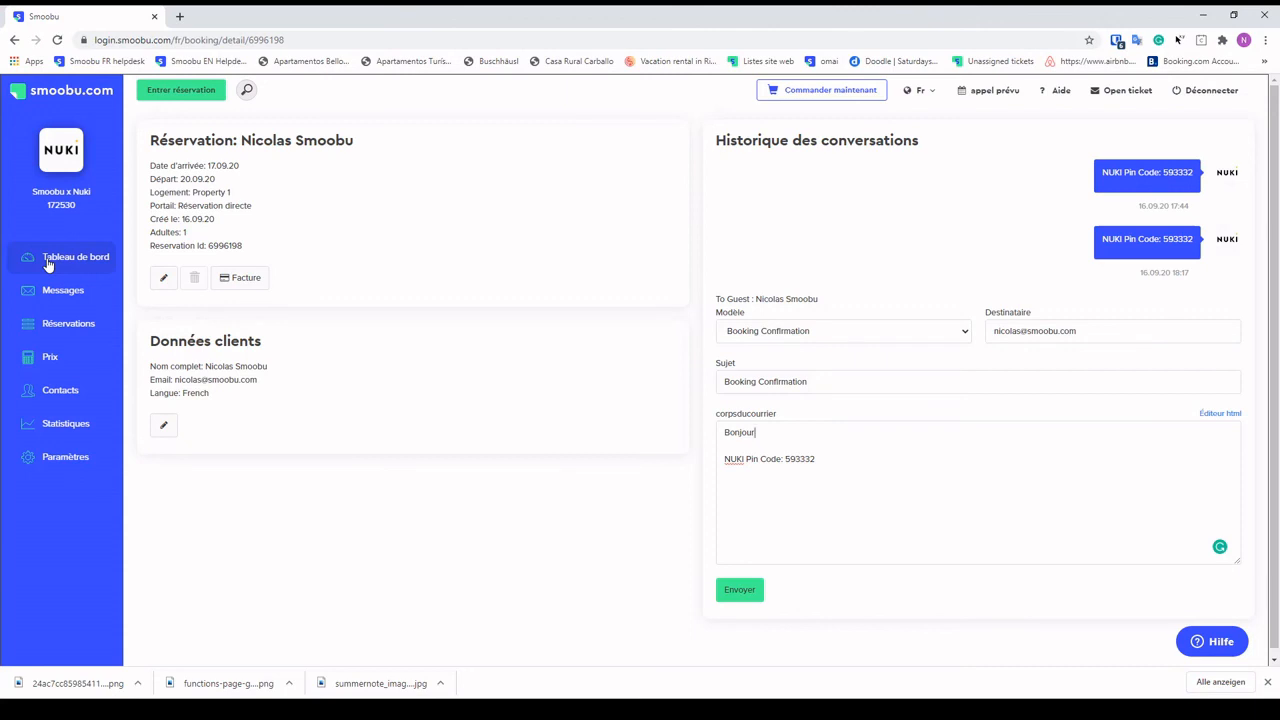
- Leave the guest message unsent and return to the dashboard
{"action": "left_click", "coordinate": [47, 259]}
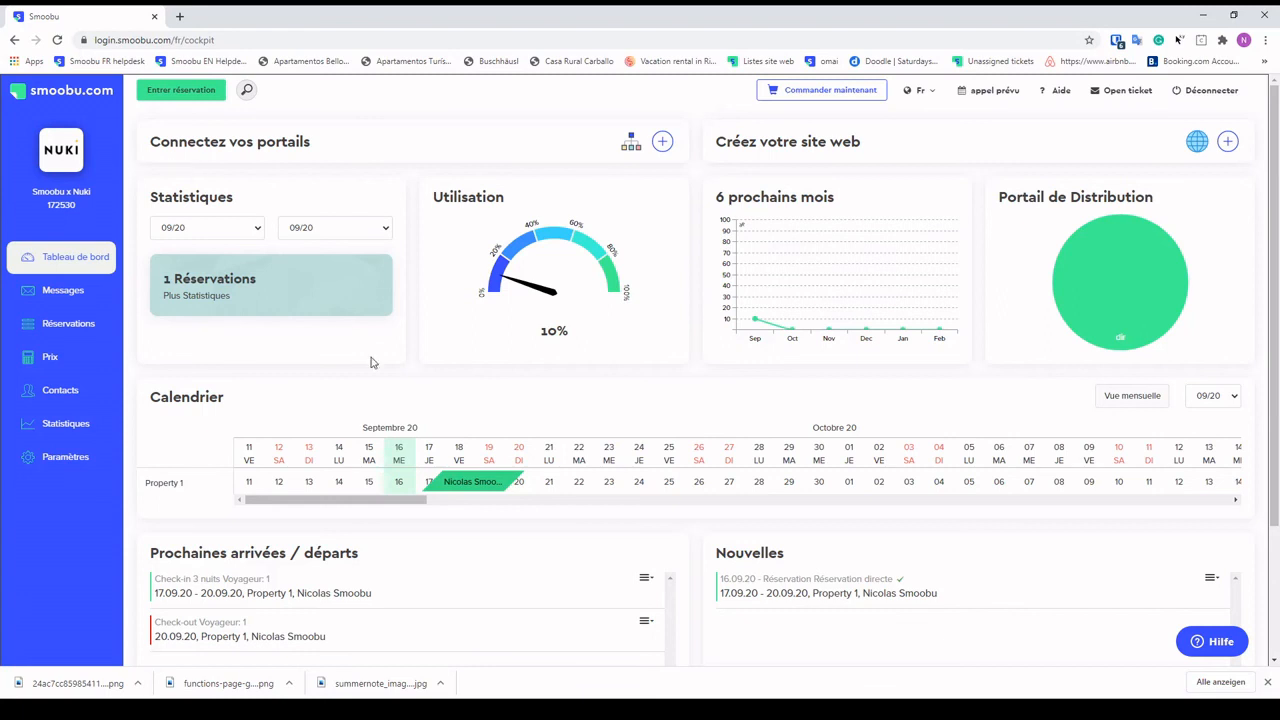
{"action": "left_click", "coordinate": [440, 710]}
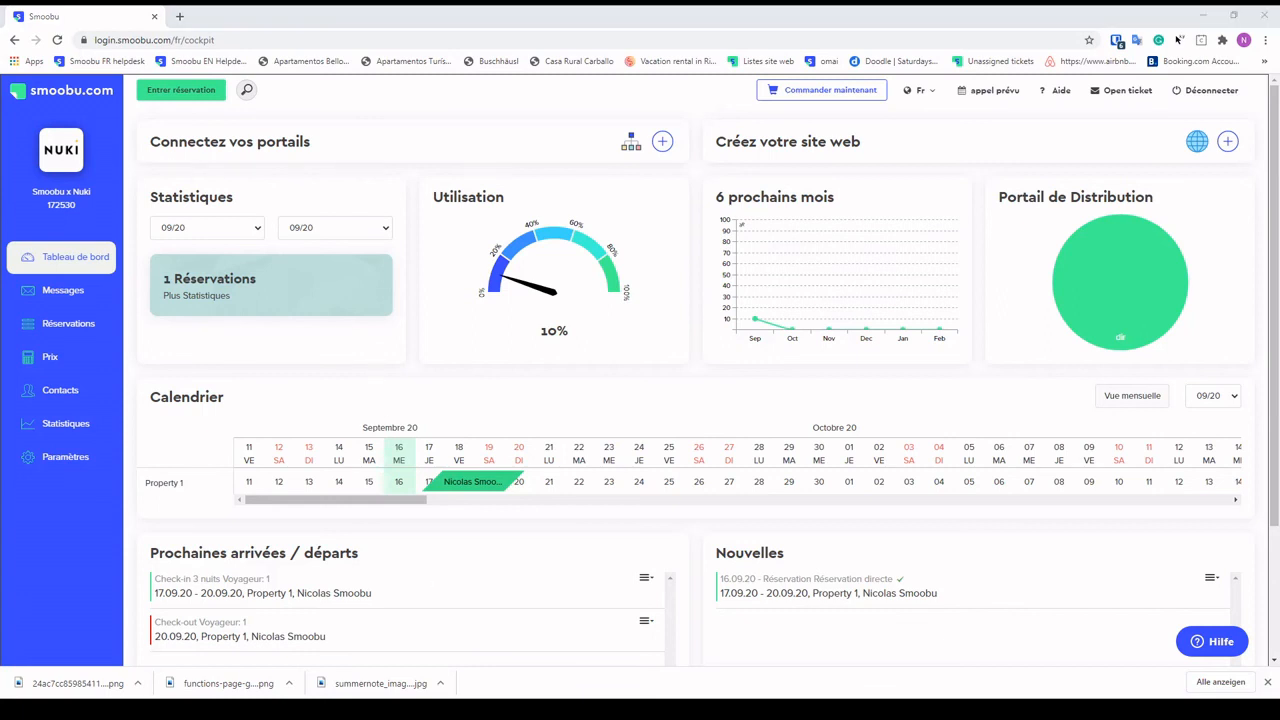